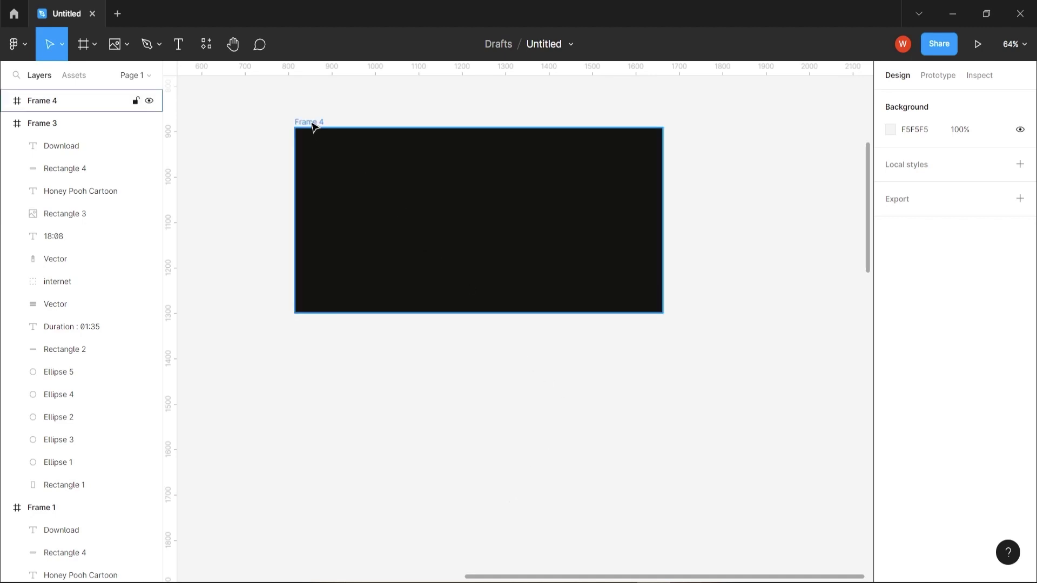
- Move the black Frame 4 lower on the canvas and draw a ring about 205 × 205 with an inner ratio of about 69% inside it
drag(314, 126, 313, 204)
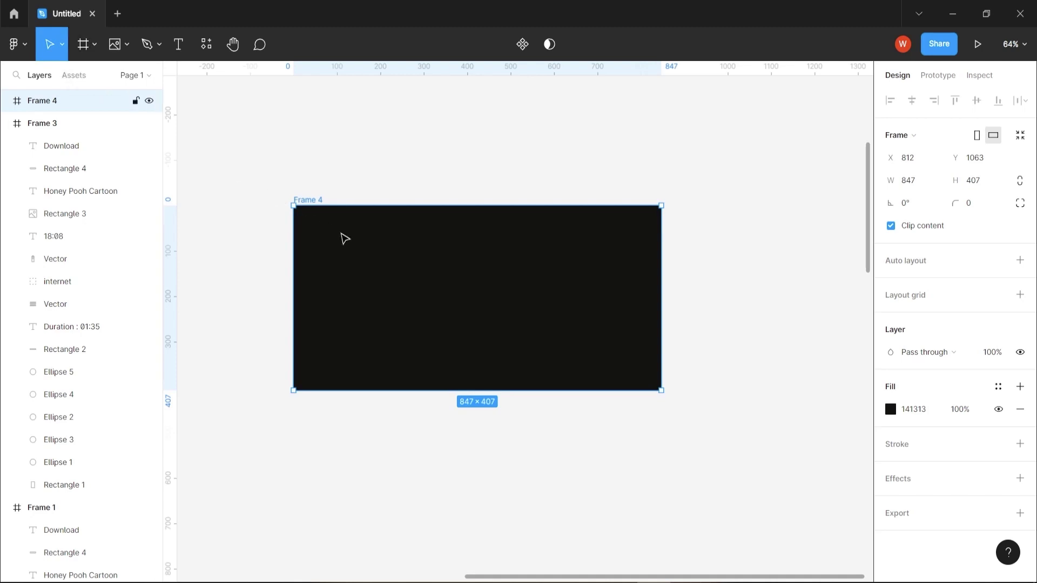
click(126, 45)
click(81, 129)
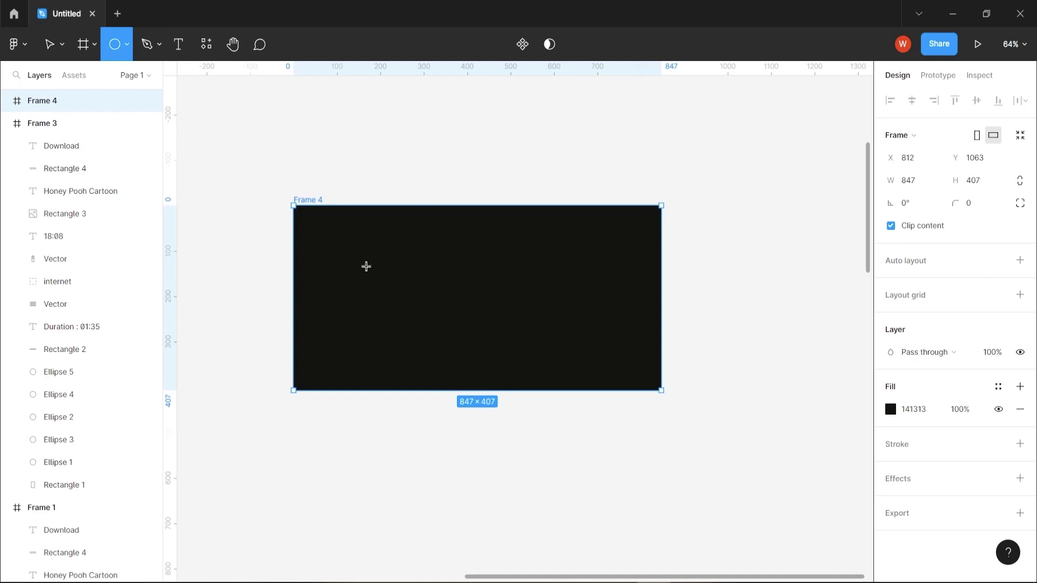
mouse_move(366, 266)
mouse_down()
mouse_move(442, 335)
mouse_move(478, 311)
mouse_move(461, 303)
mouse_move(492, 303)
mouse_move(493, 315)
mouse_move(423, 298)
mouse_move(430, 307)
mouse_move(495, 301)
mouse_up()
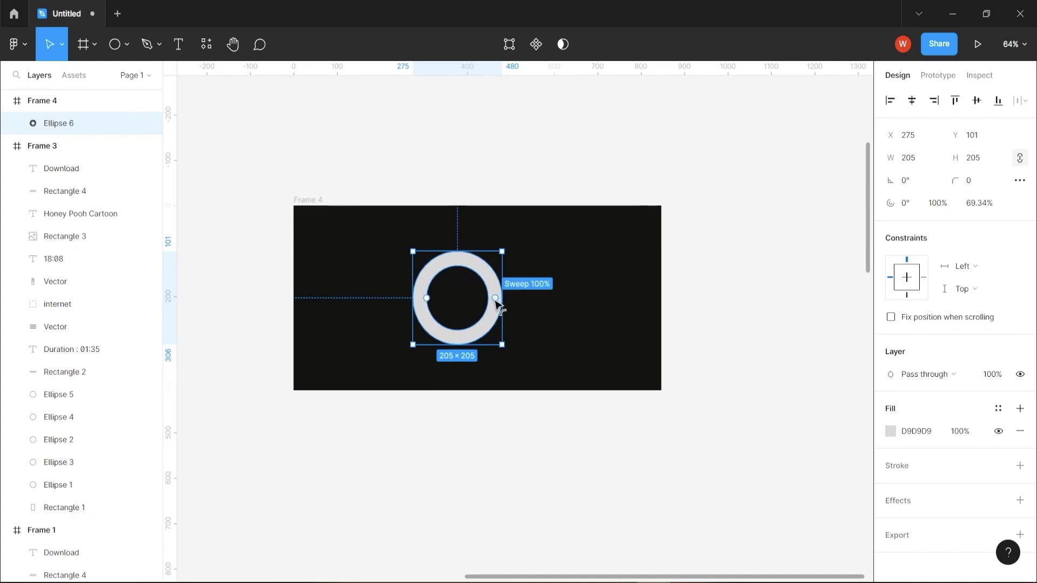
- Change the ring's fill to an angular gradient and set its first colour stop to green 00FF29
click(894, 434)
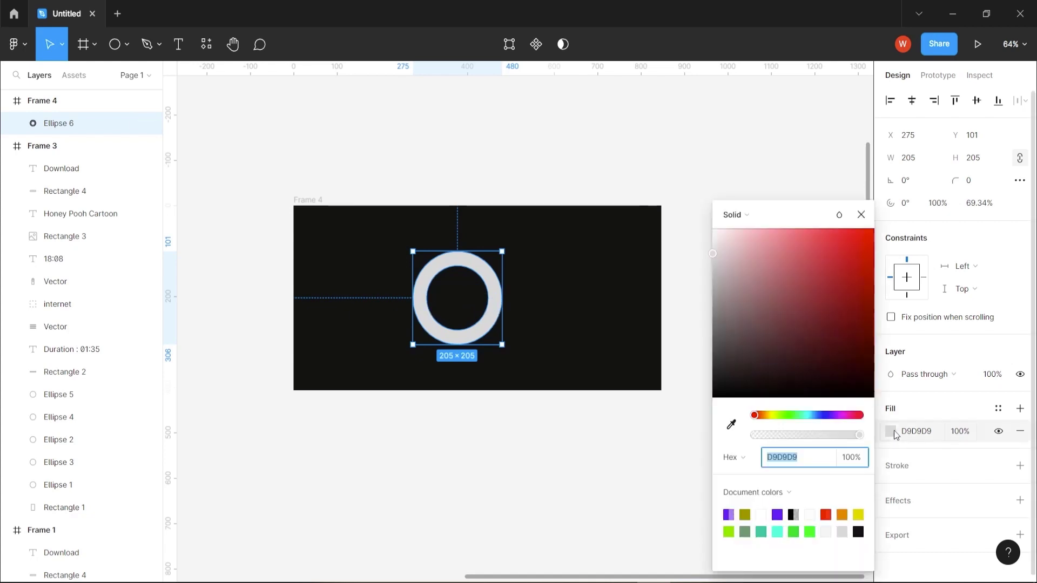
click(749, 216)
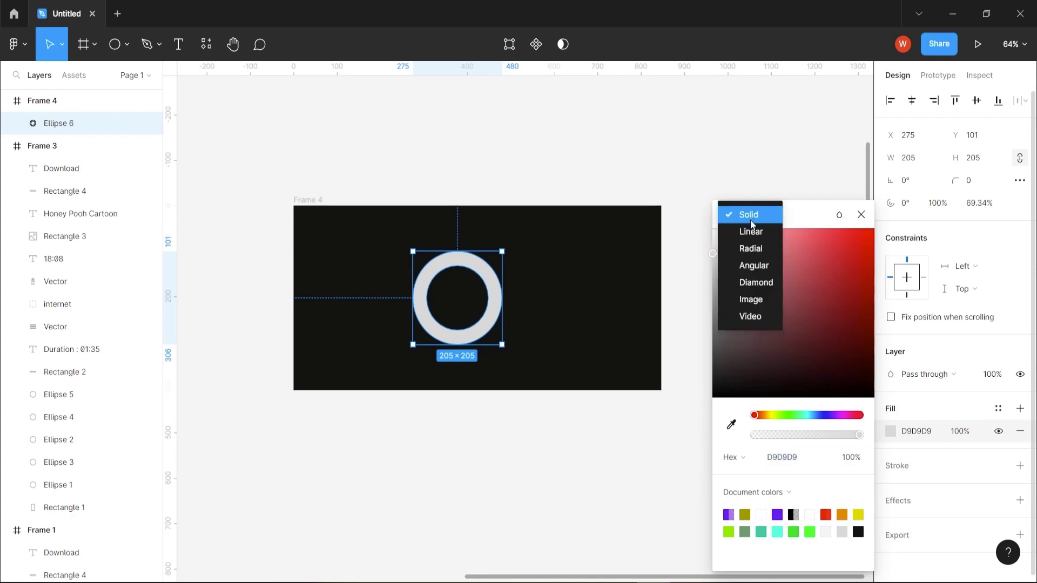
click(763, 267)
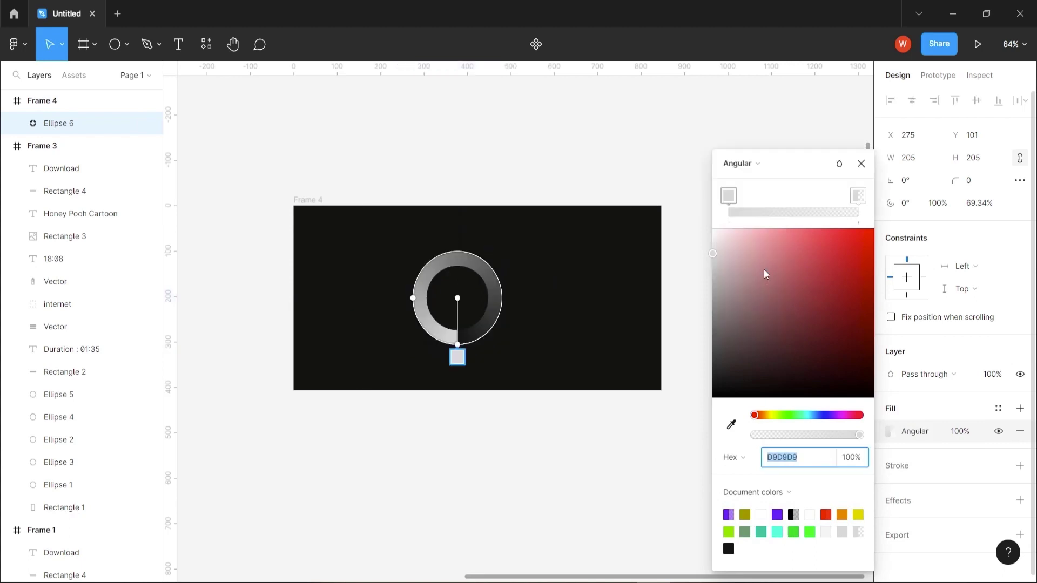
click(810, 532)
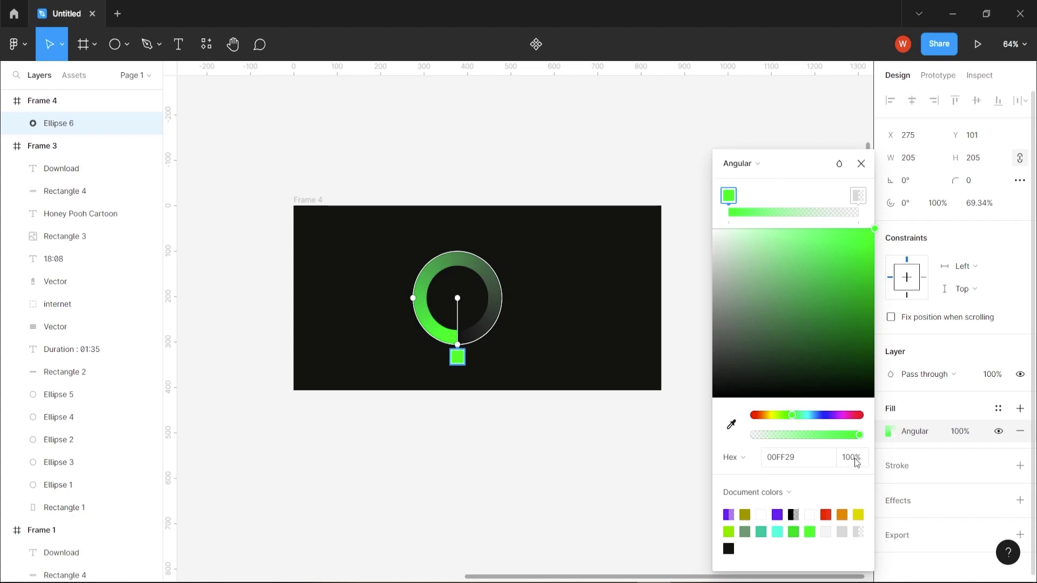
- Set the gradient's second colour stop to green 00FF29 with 0% opacity
click(857, 196)
click(809, 532)
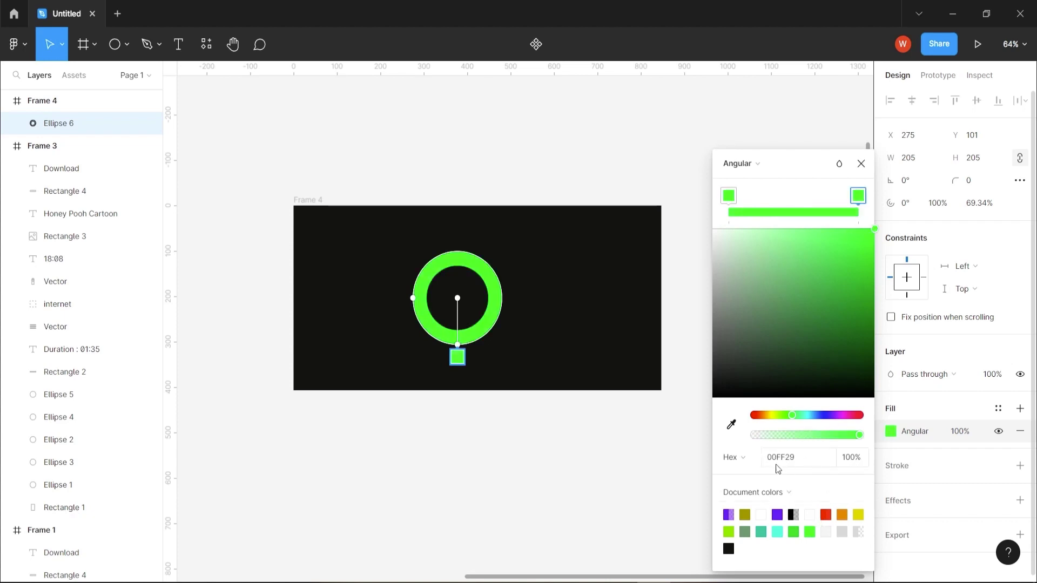
click(858, 457)
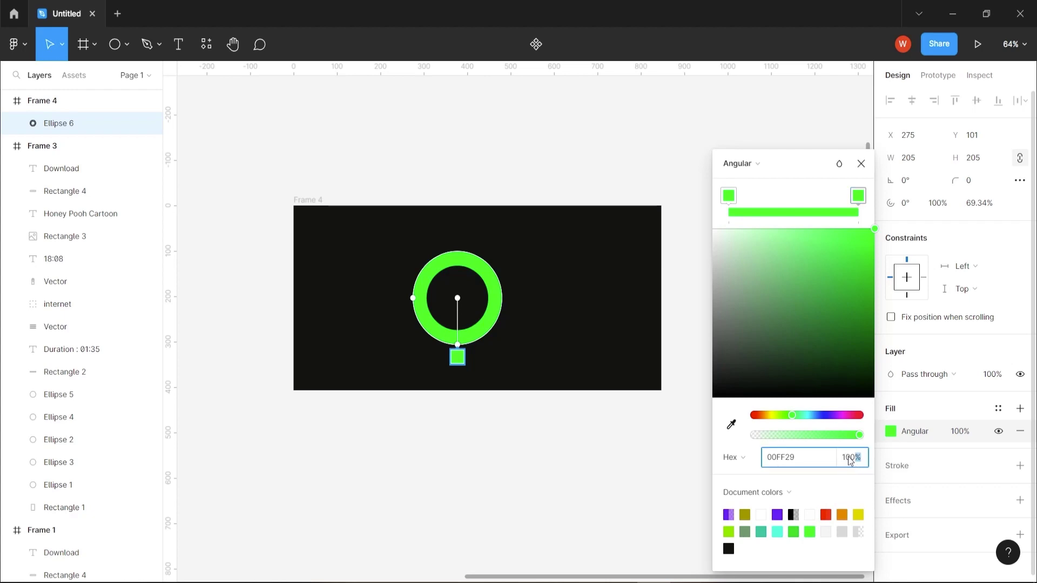
text(0)
key(Return)
click(861, 163)
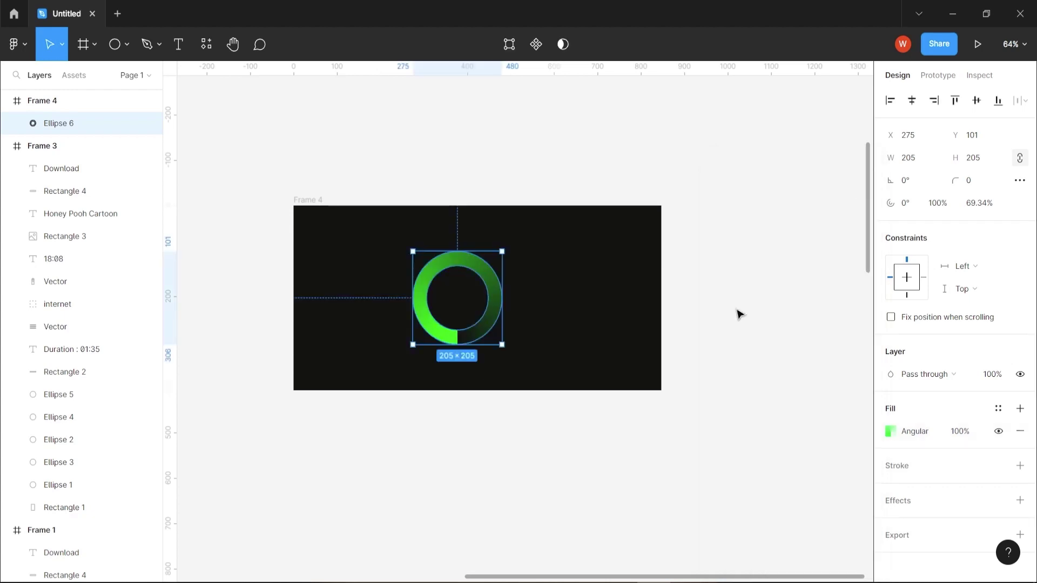
- Move the ring out of Frame 4 onto the empty canvas to the right of the frame
drag(492, 329, 512, 329)
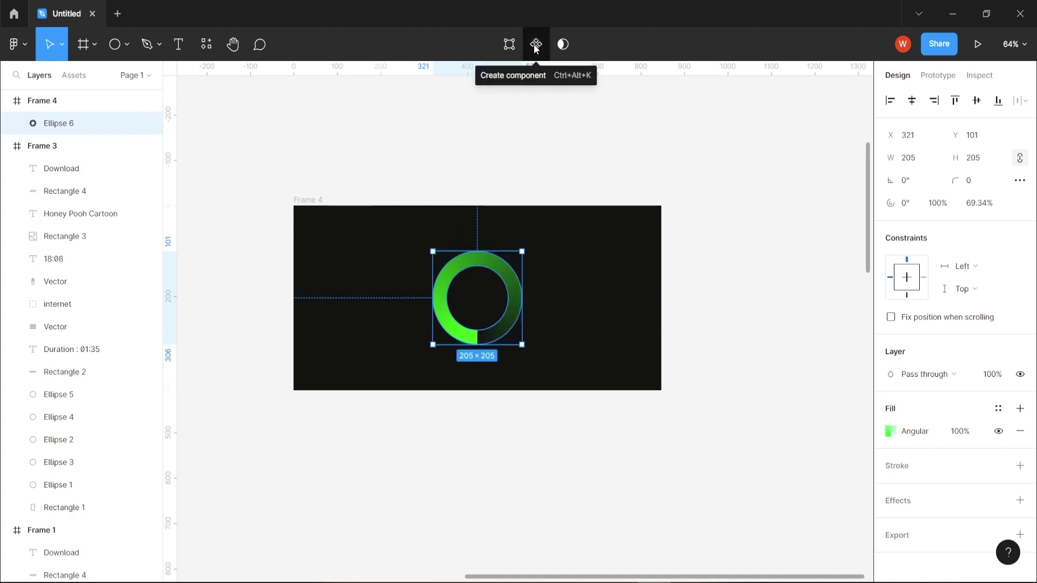
drag(506, 282, 759, 264)
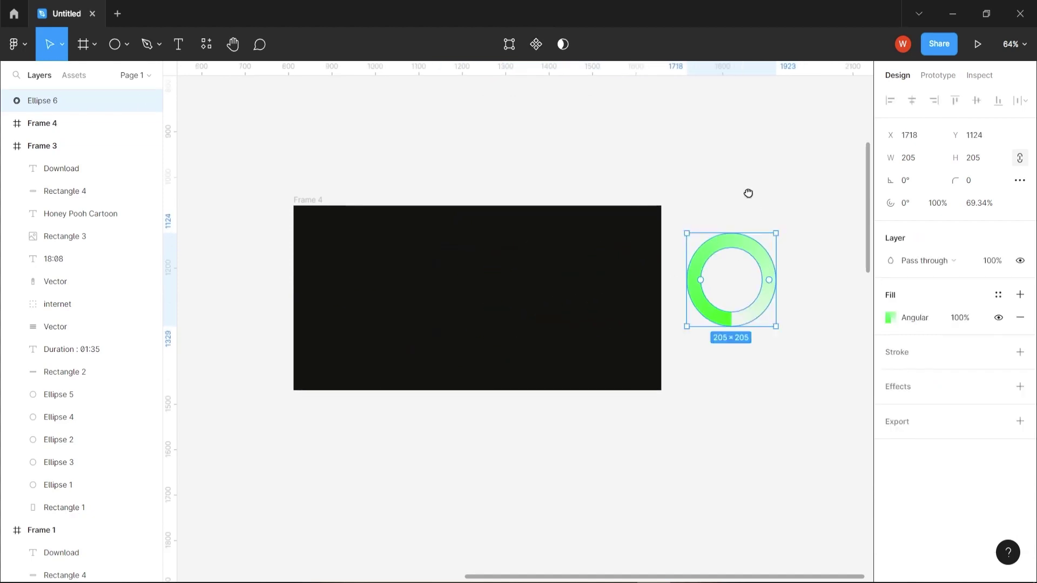
drag(749, 192, 495, 174)
drag(510, 250, 584, 246)
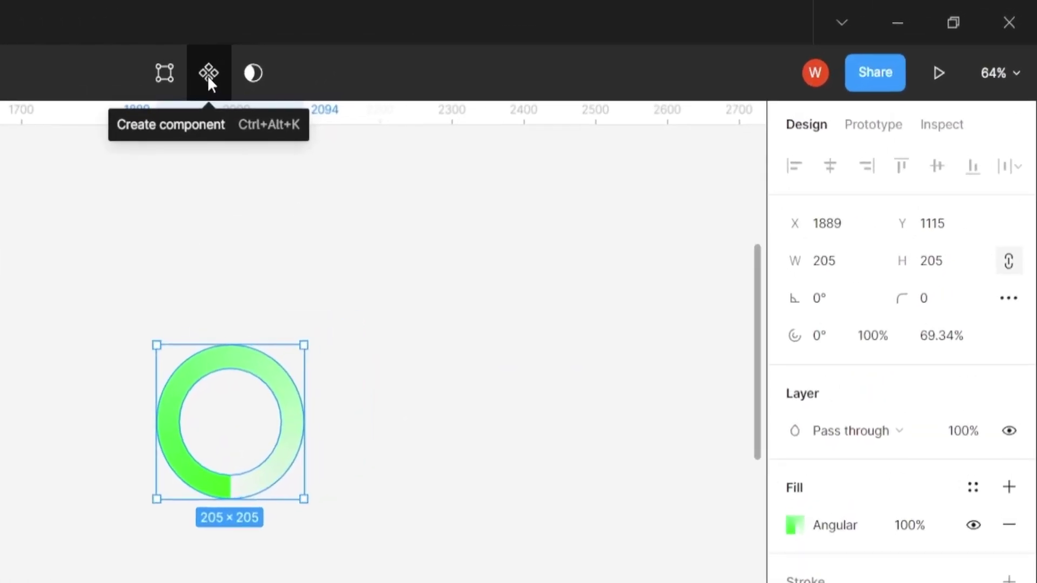
- Turn the ring into a component and add three variants to it
click(208, 73)
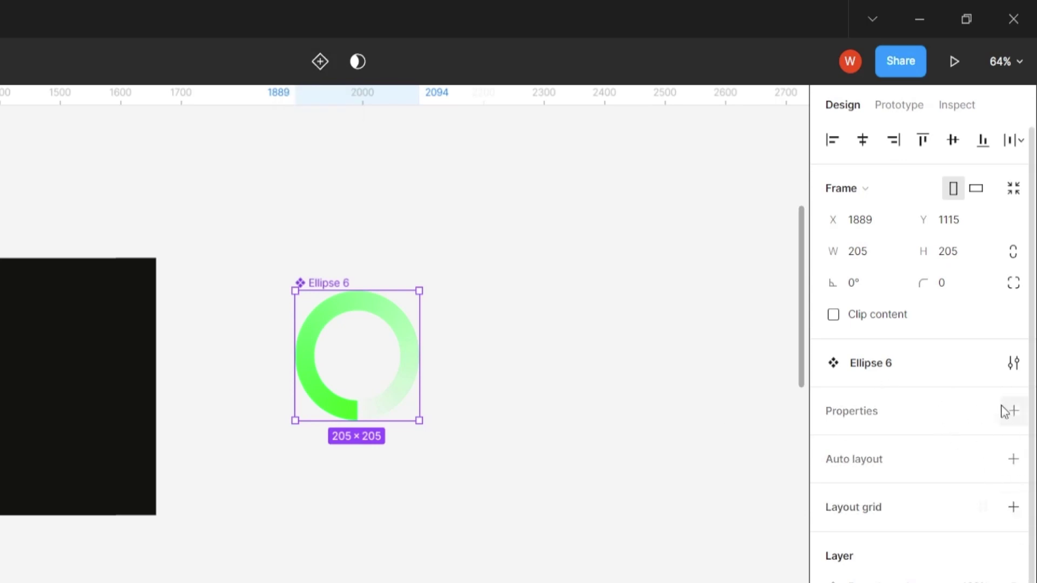
click(318, 61)
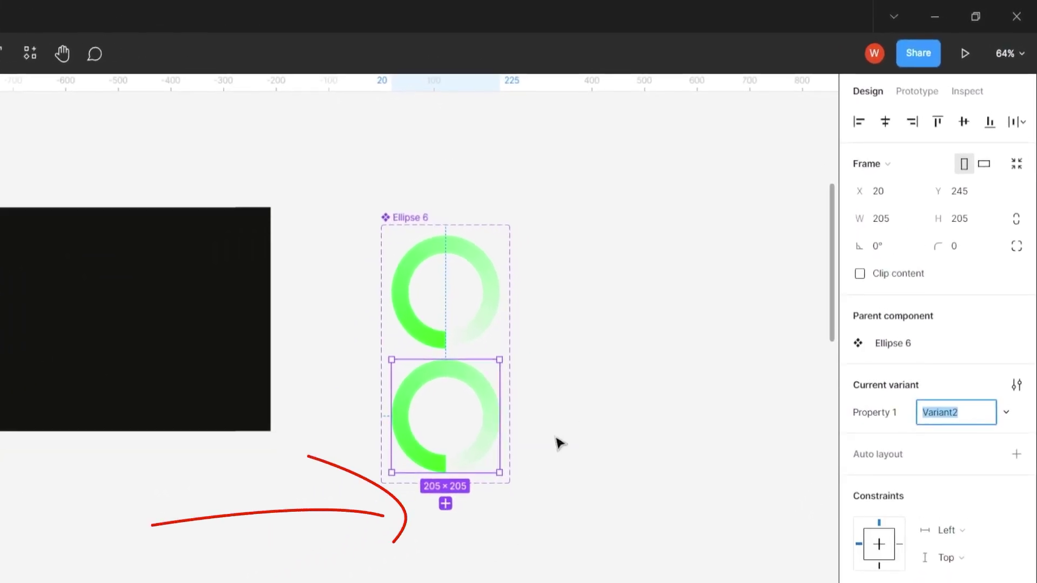
click(445, 503)
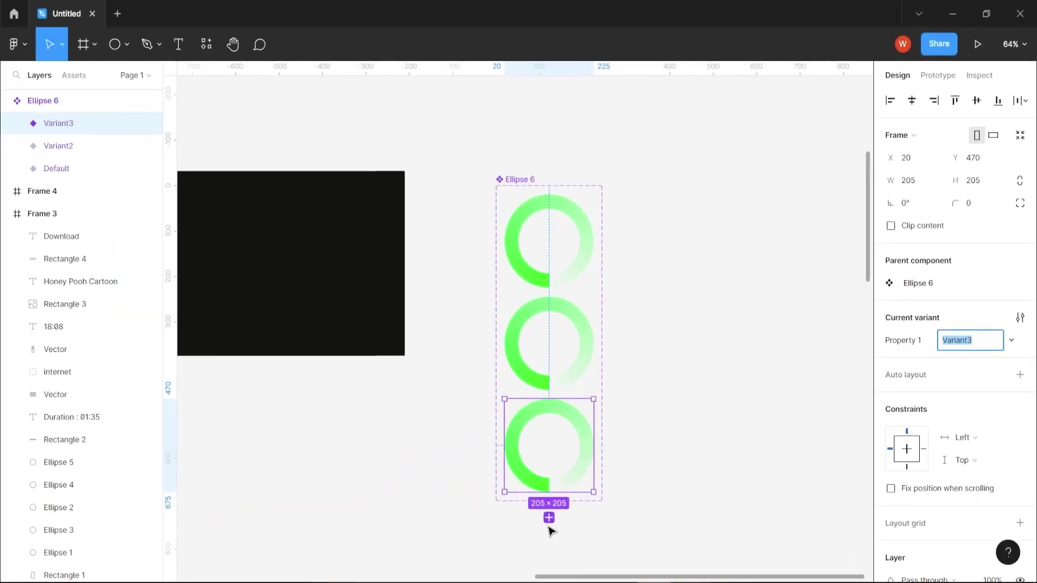
click(548, 518)
- Set the rotation of the ellipse inside Variant2 to -90°
scroll(639, 289, down, 2)
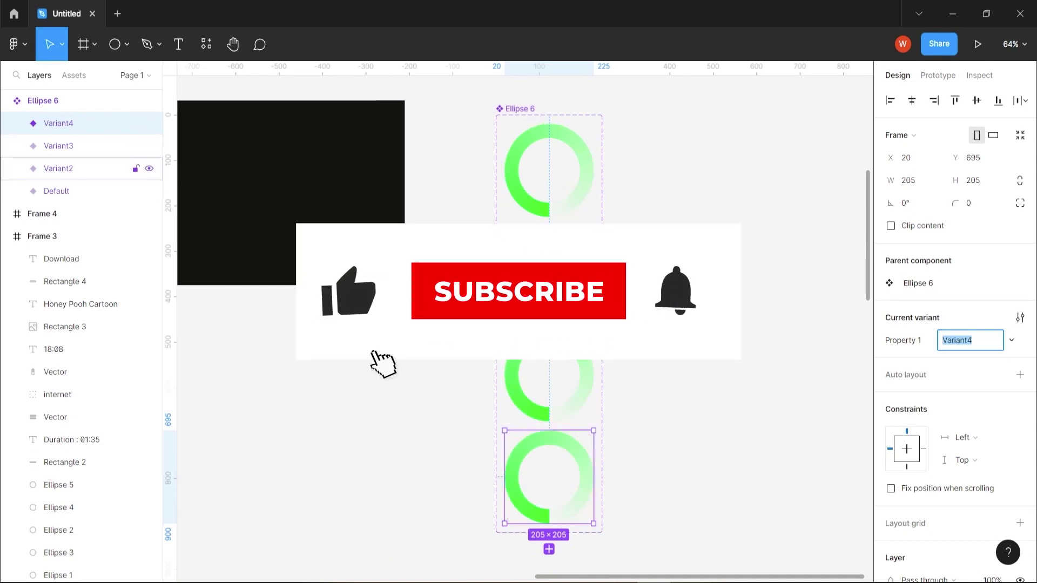
click(556, 228)
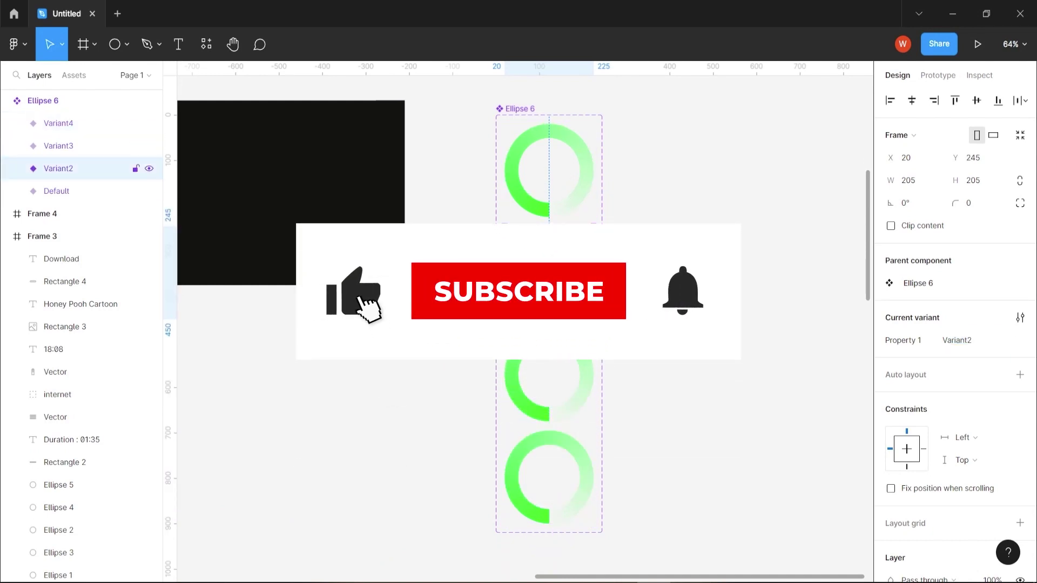
click(17, 168)
click(70, 193)
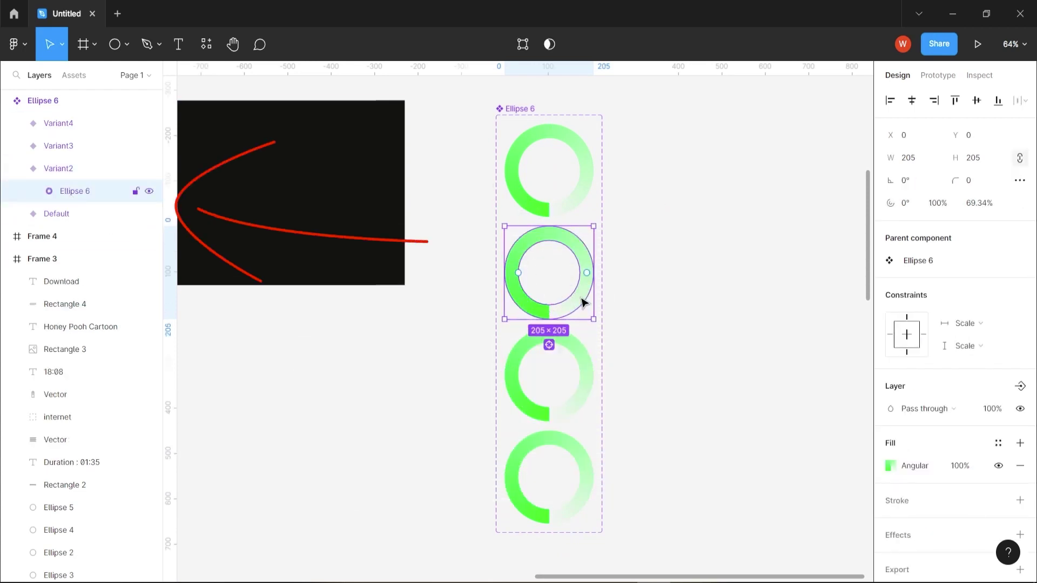
click(906, 184)
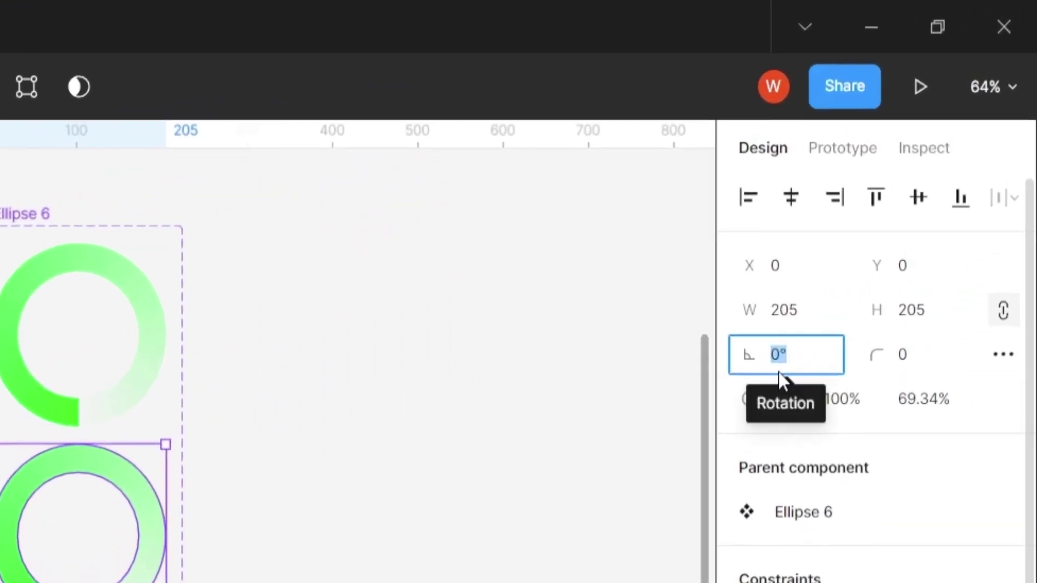
text(-)
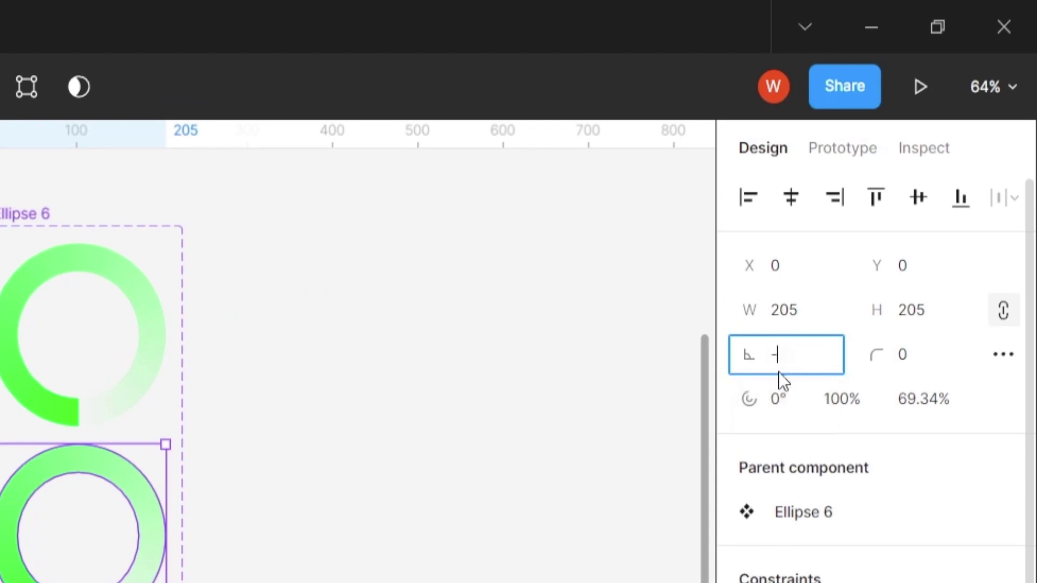
text(90)
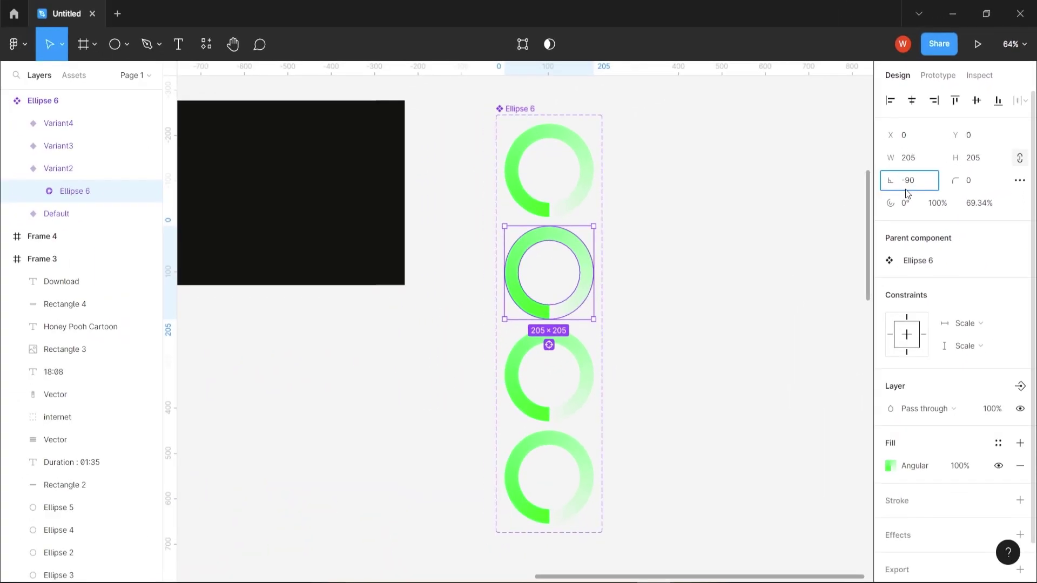
key(Return)
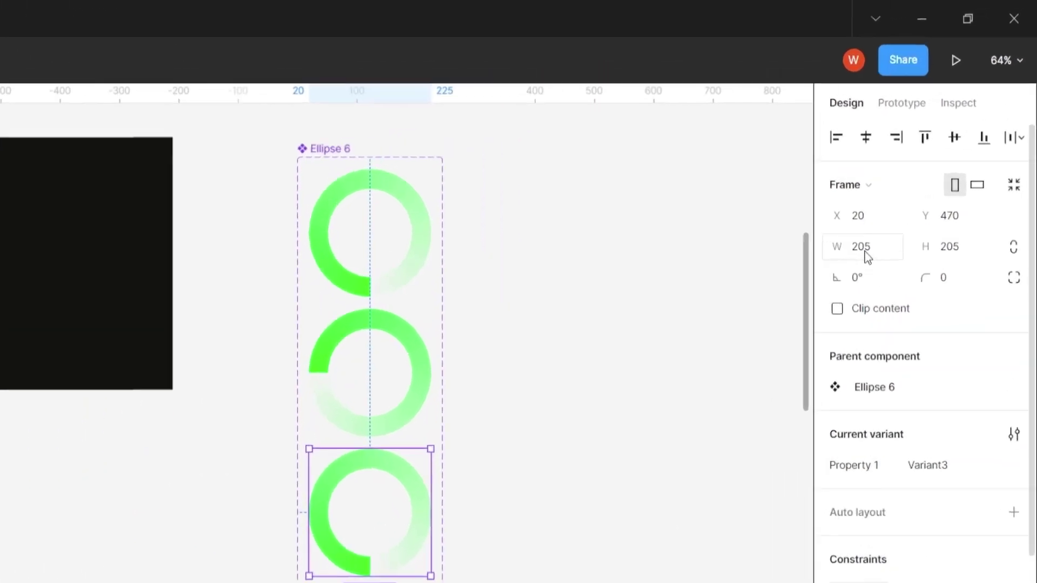
- Try to rotate the whole Variant3 frame by -180°, and undo the rotation
click(909, 207)
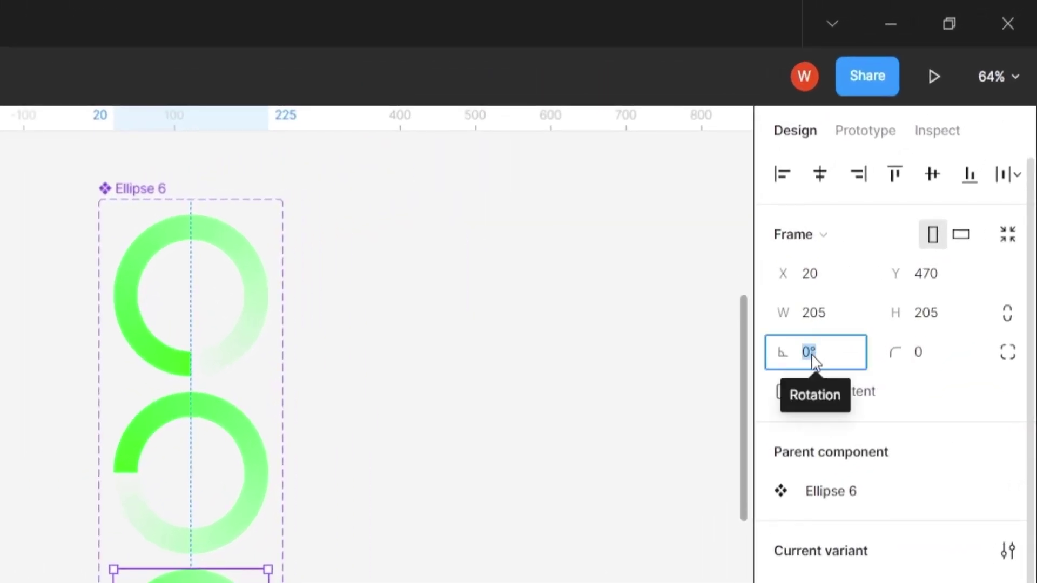
text(-)
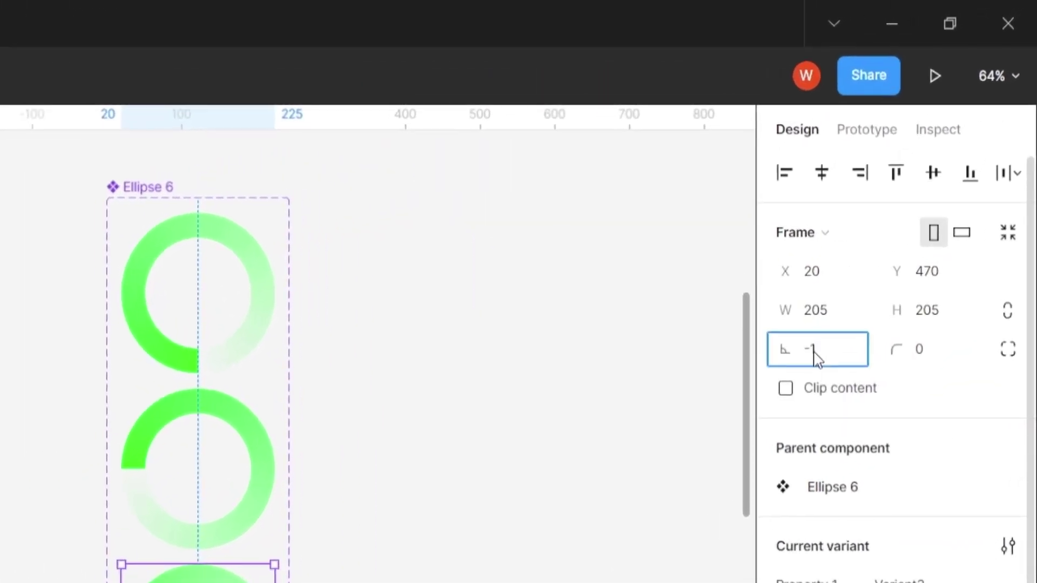
text(180)
key(Return)
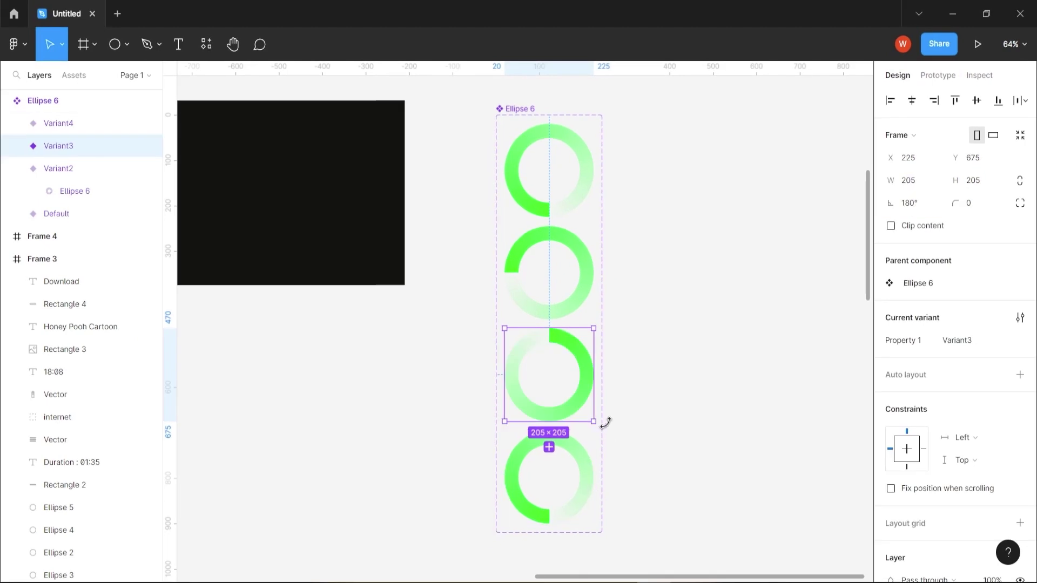
key(ctrl+z)
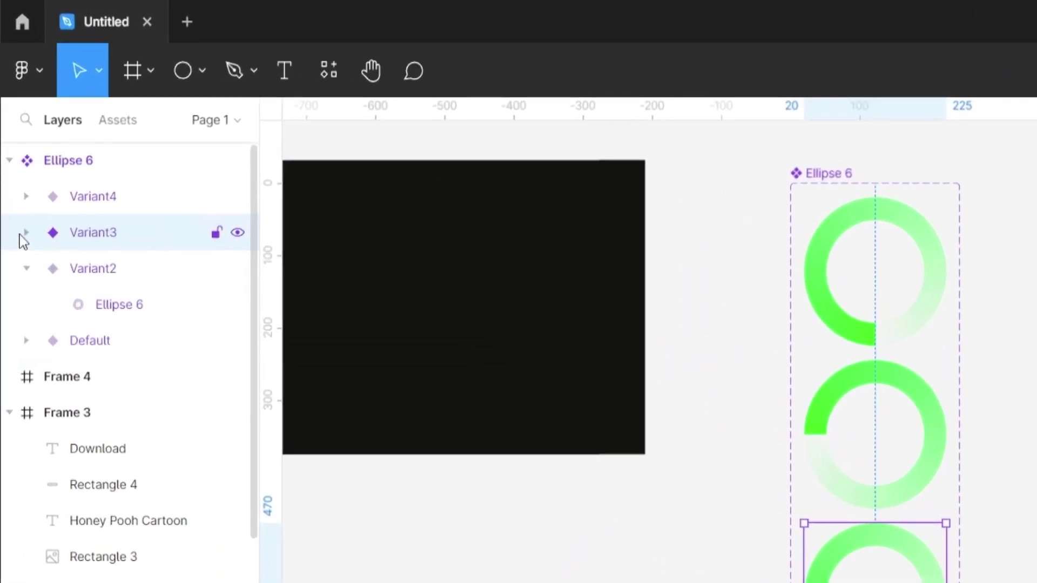
- Set the rotation of the ellipse inside Variant3 to -180°
click(16, 145)
click(109, 270)
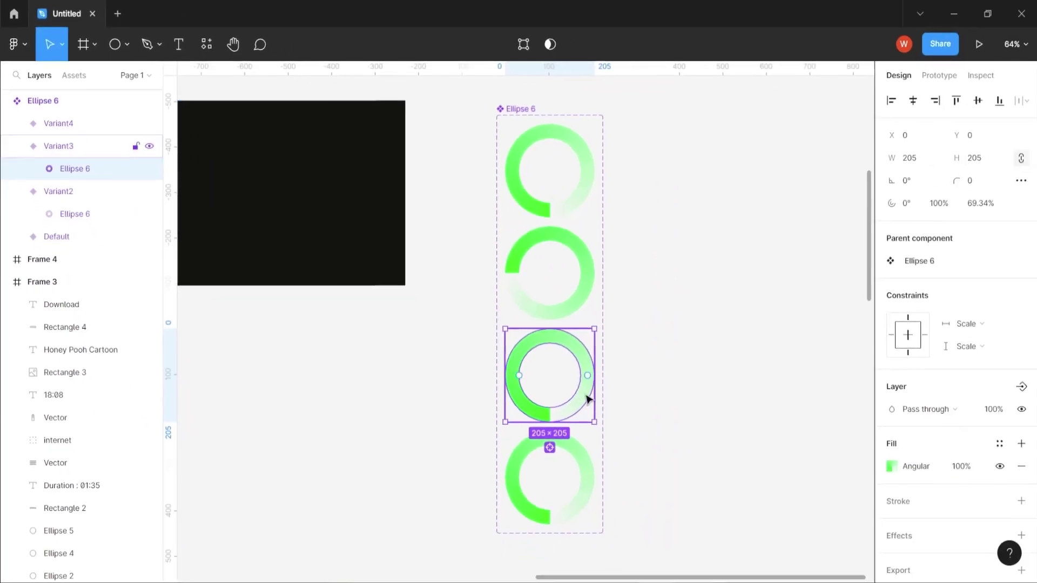
click(916, 184)
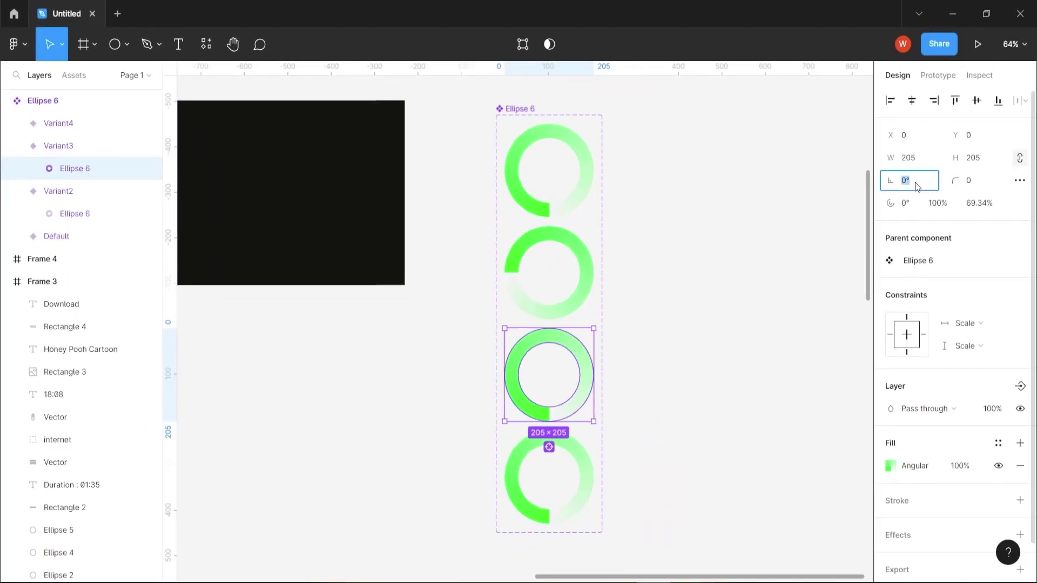
text(-180)
key(Return)
- Set the rotation of the ellipse inside Variant4 to 90°
click(526, 502)
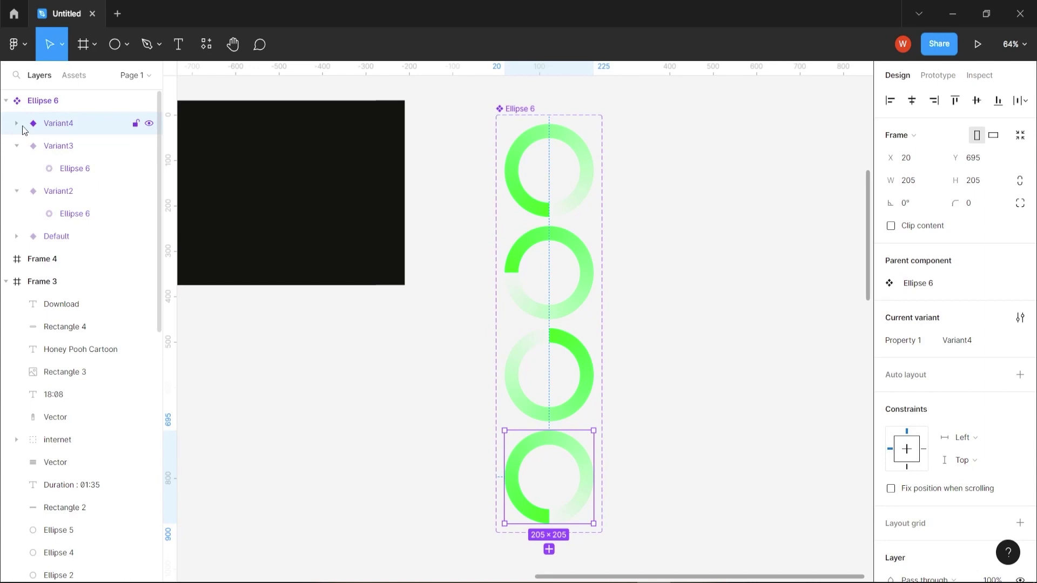
click(18, 124)
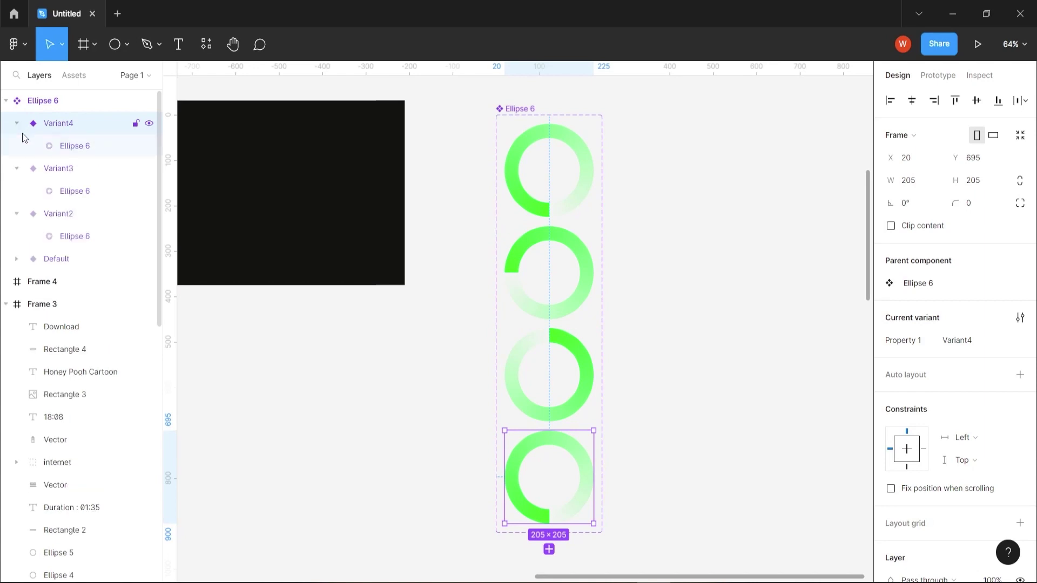
click(66, 143)
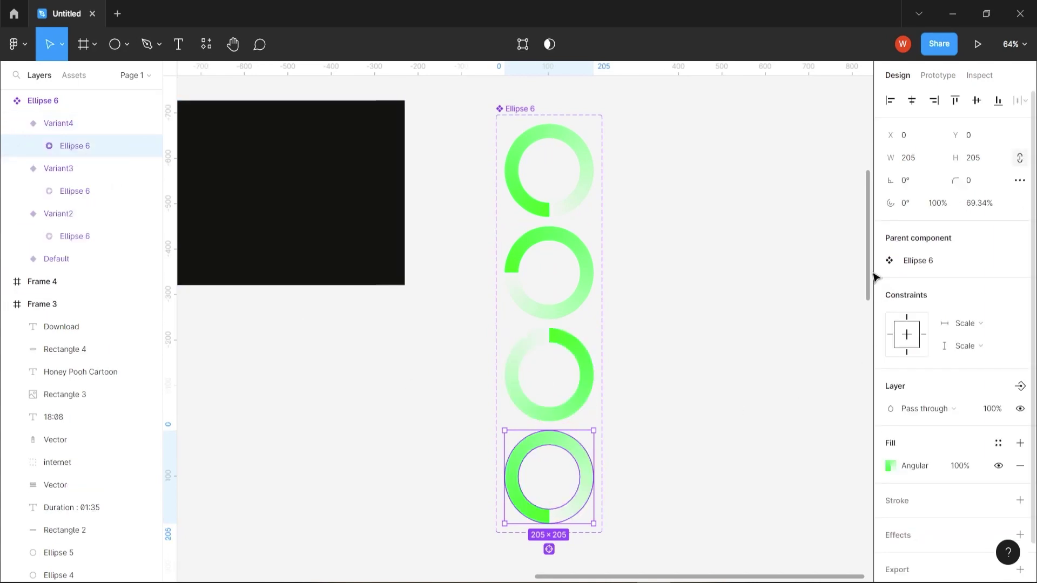
click(908, 183)
text(90)
key(Return)
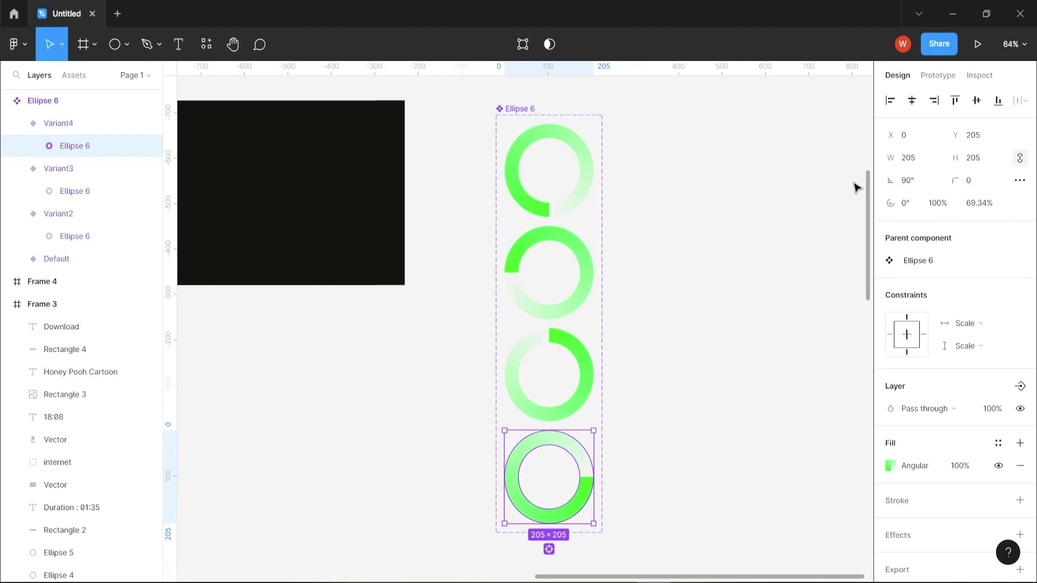
- Add a prototype interaction that connects the Default variant to Variant2
click(939, 78)
click(591, 172)
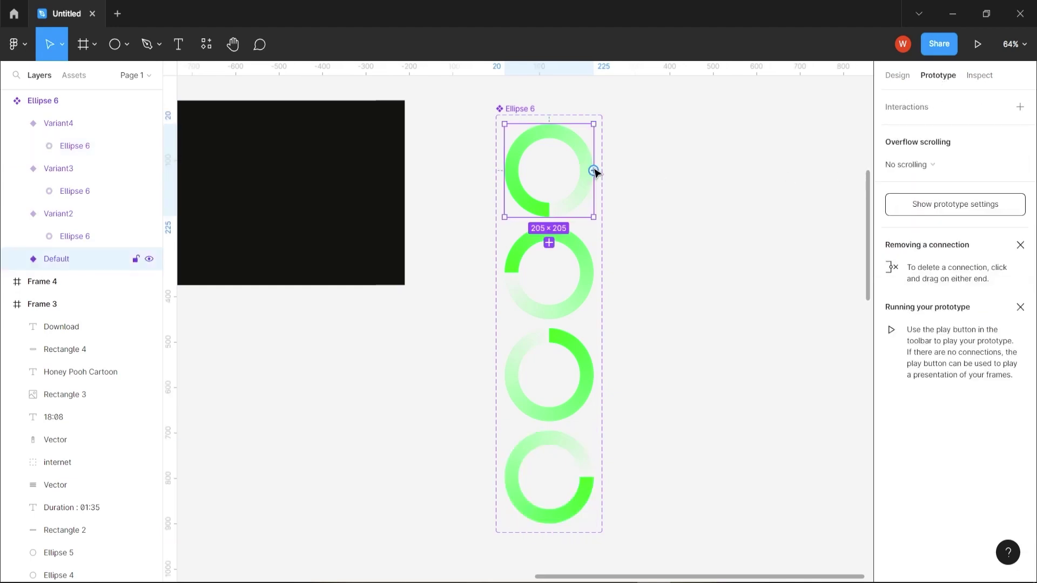
drag(596, 171, 590, 277)
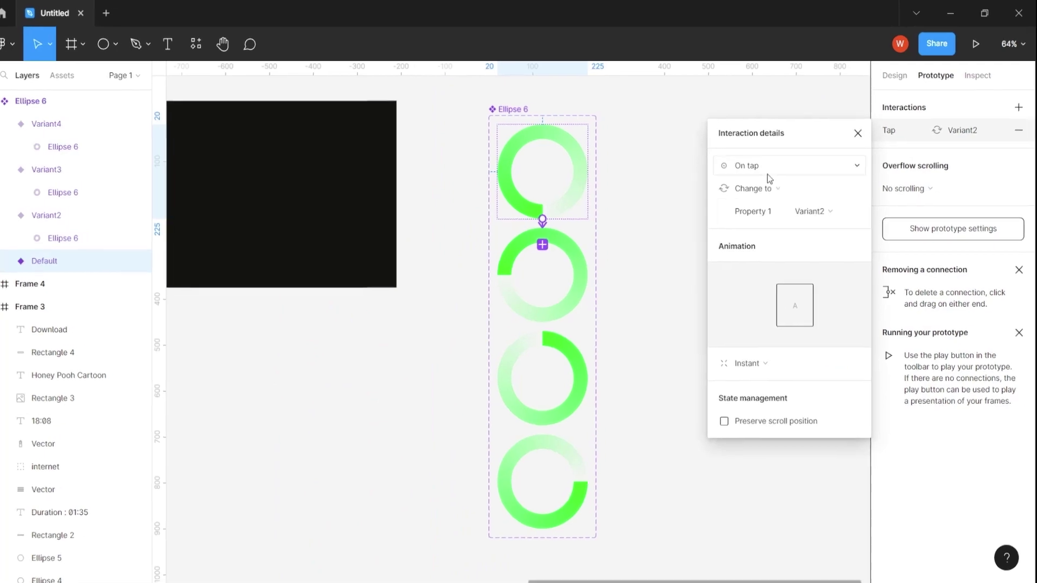
- Change the trigger of the Default-to-Variant2 interaction to After delay with a 1 ms delay
click(772, 167)
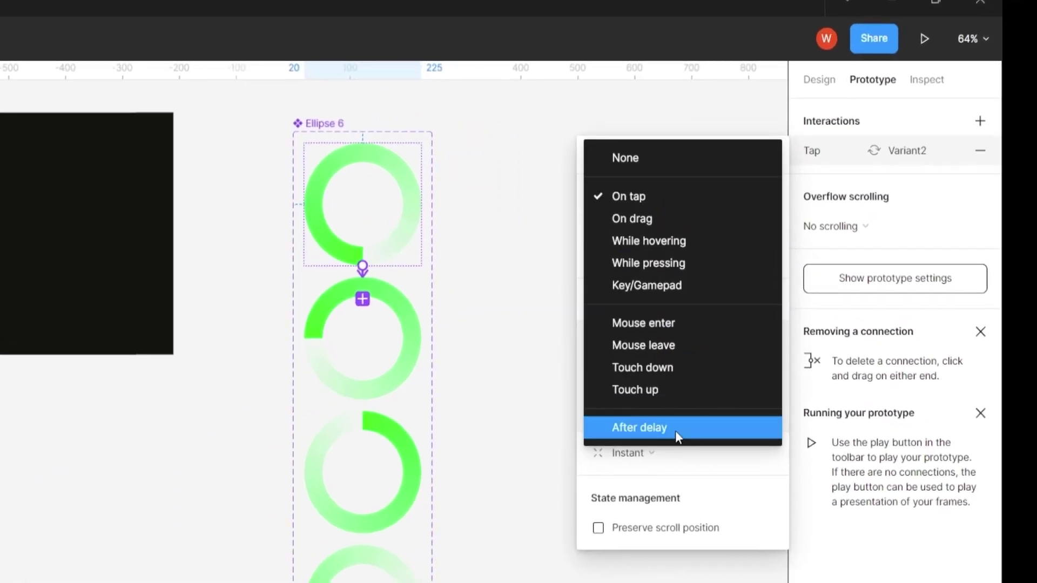
click(705, 405)
click(729, 197)
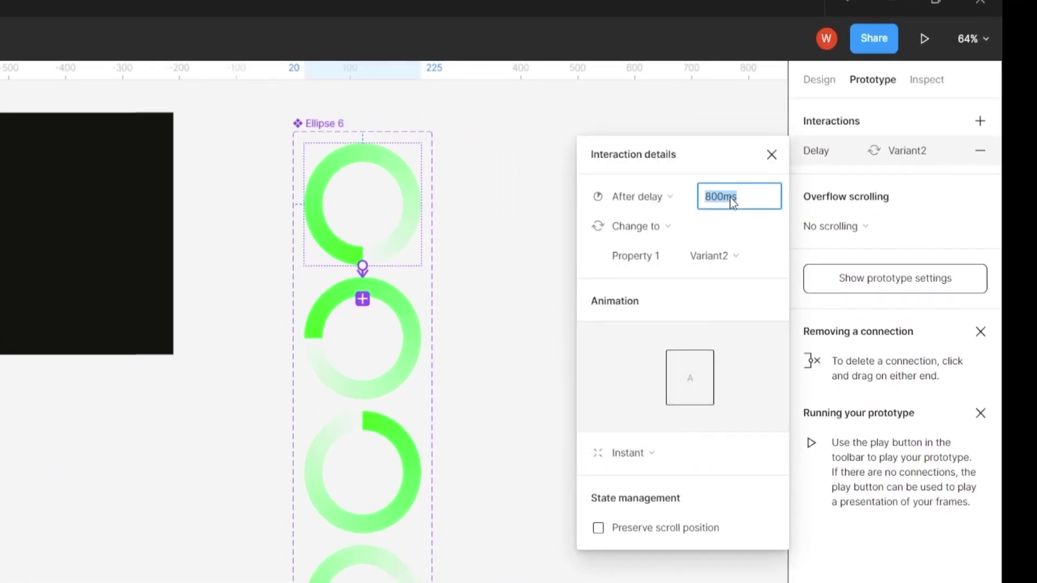
text(1)
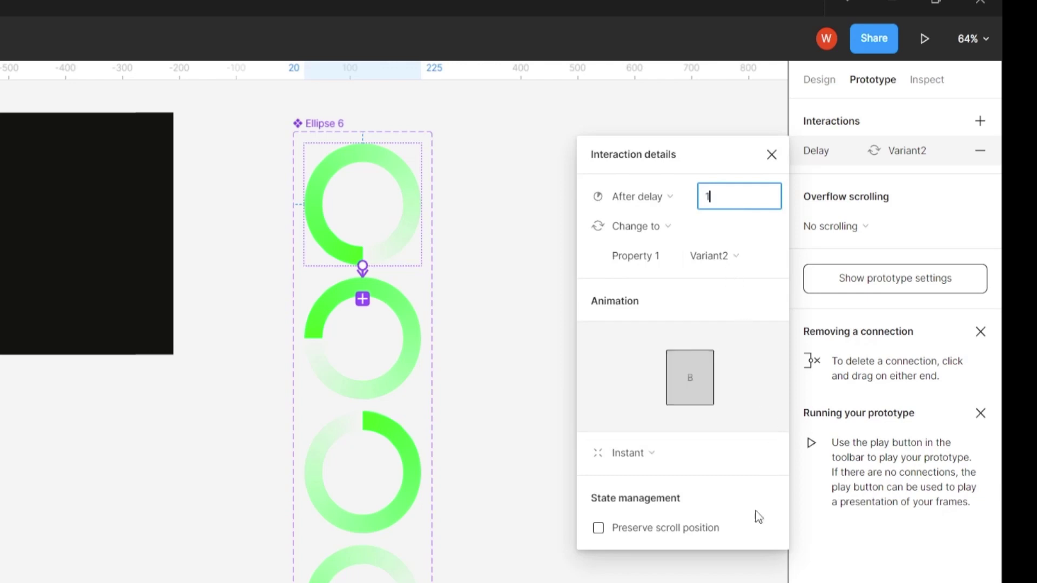
- Set the Default-to-Variant2 transition to Smart animate with Linear easing and an 800 ms duration
click(701, 453)
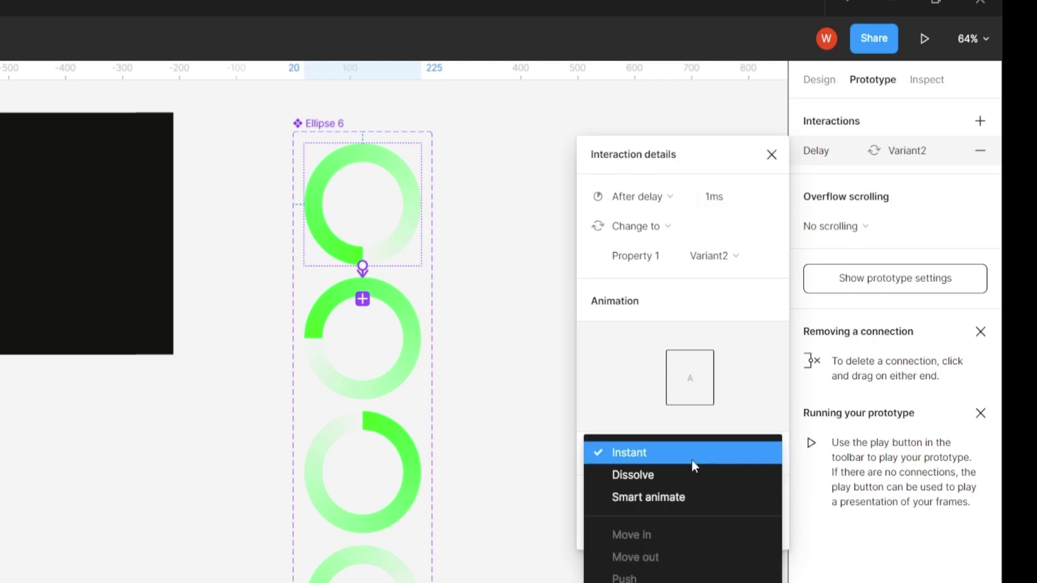
click(679, 499)
click(670, 485)
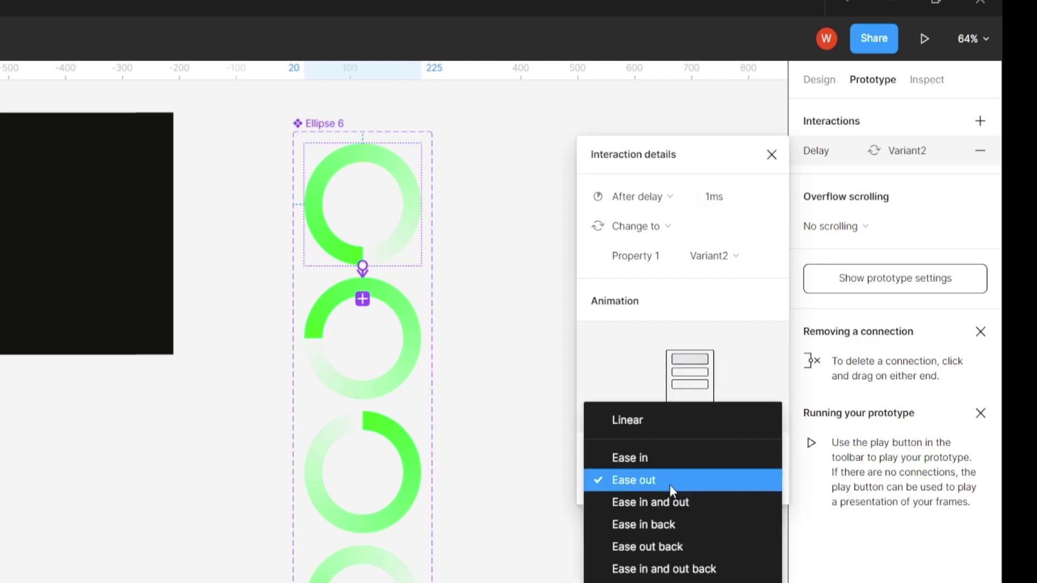
click(627, 420)
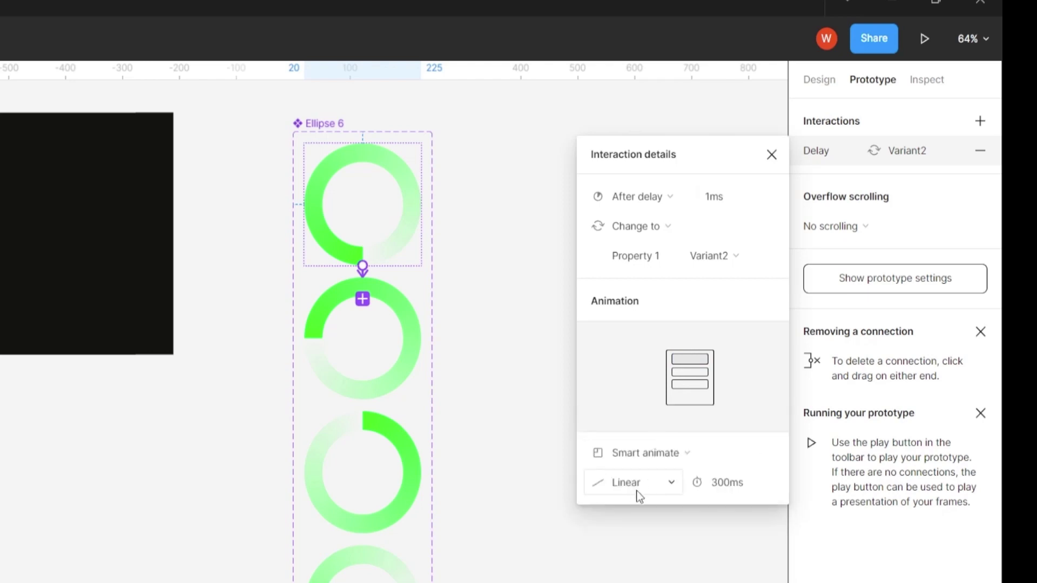
click(728, 488)
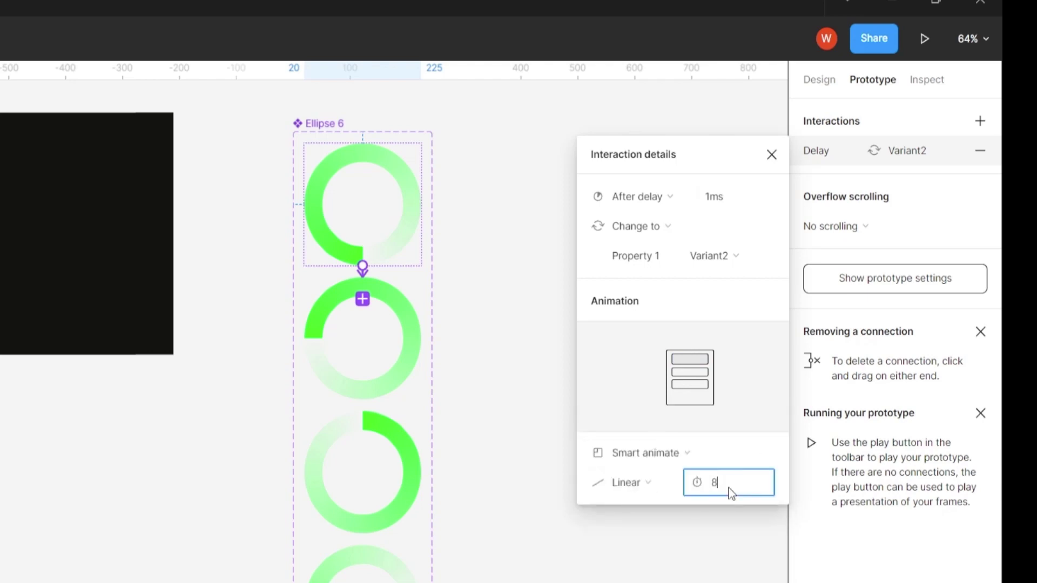
key(Return)
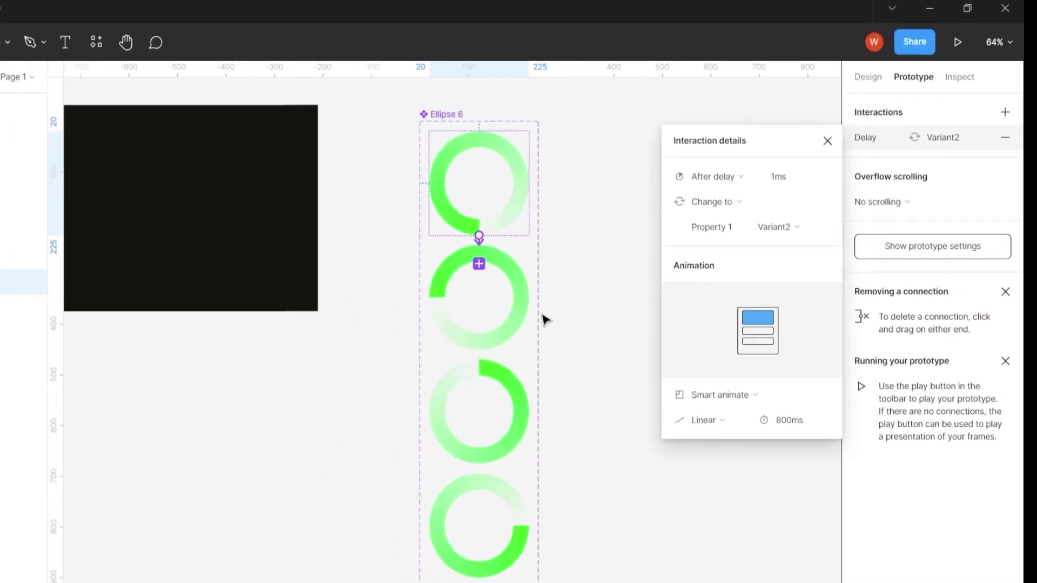
- Connect Variant2 to Variant3 with a prototype interaction triggered after a 1 ms delay
click(517, 304)
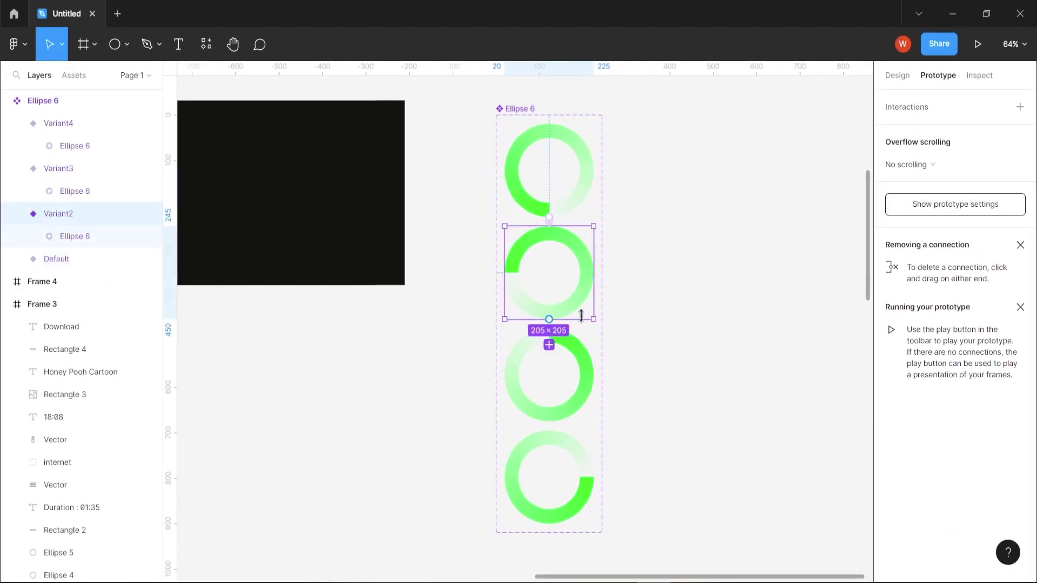
drag(549, 344, 560, 341)
click(795, 169)
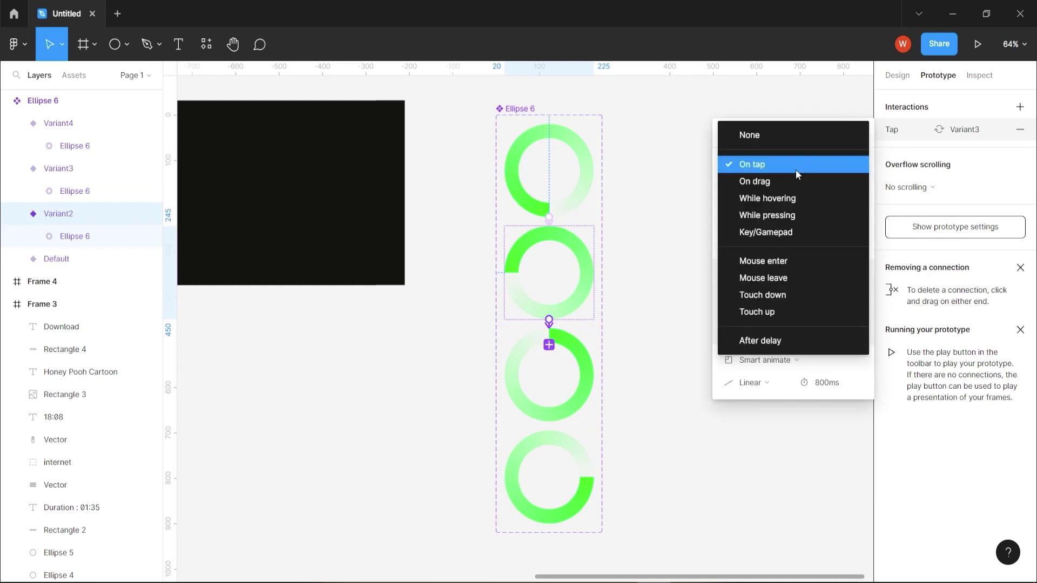
click(779, 339)
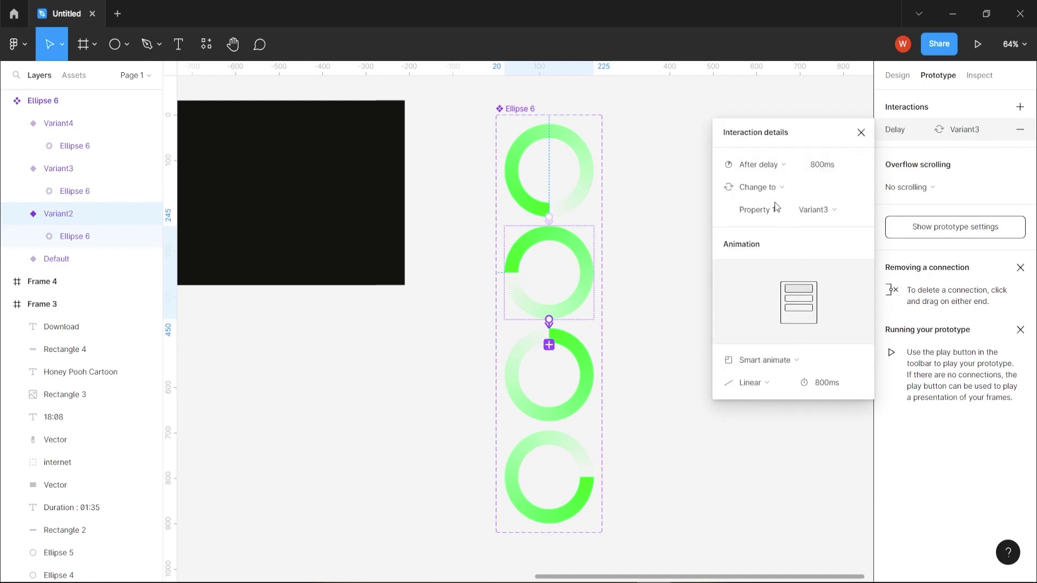
click(825, 169)
text(1)
key(Return)
- Connect Variant3 to Variant4 with a prototype interaction that uses the After delay trigger
click(588, 374)
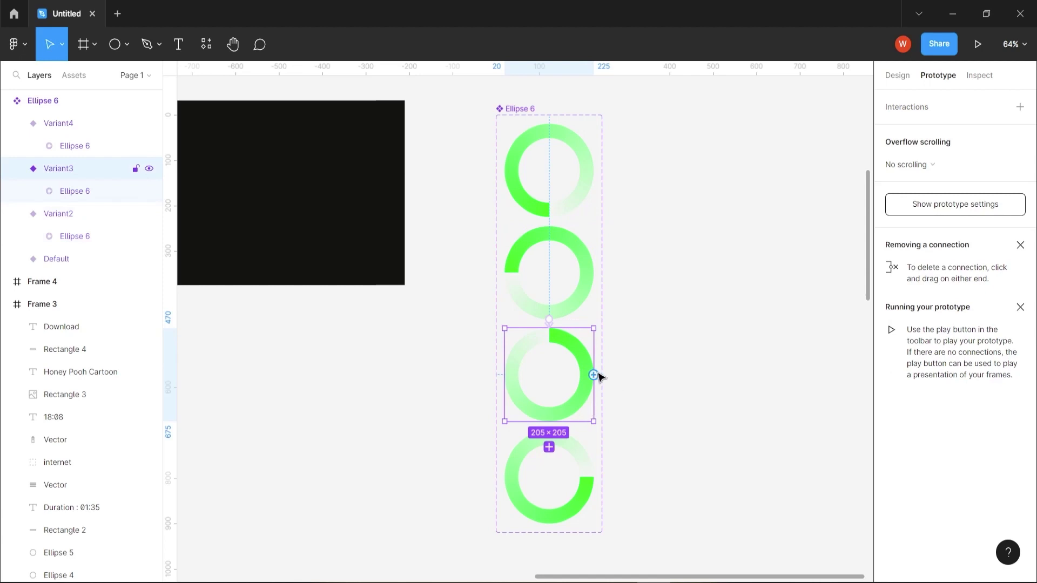
drag(592, 375, 591, 456)
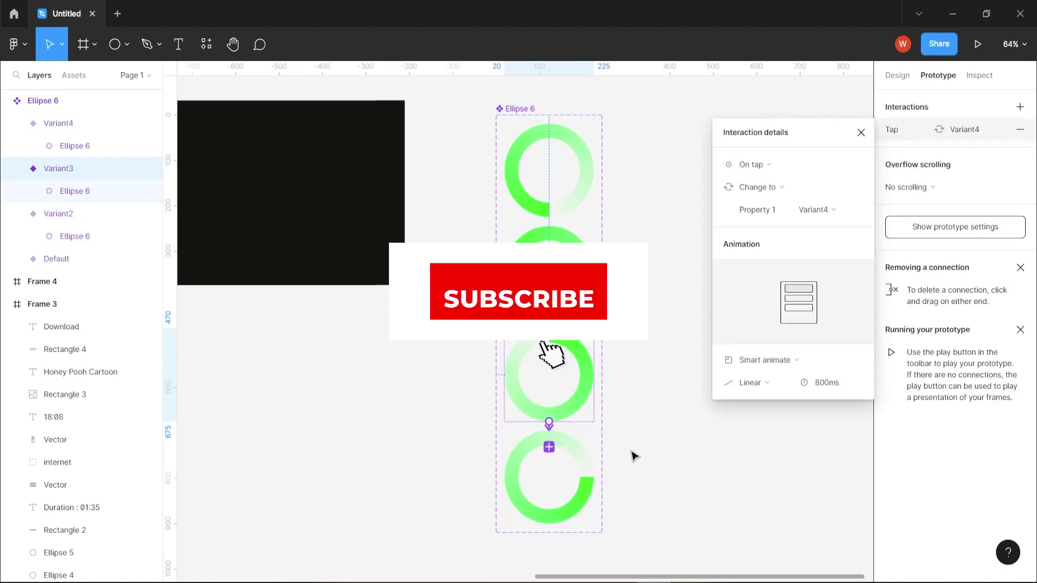
click(788, 167)
click(775, 341)
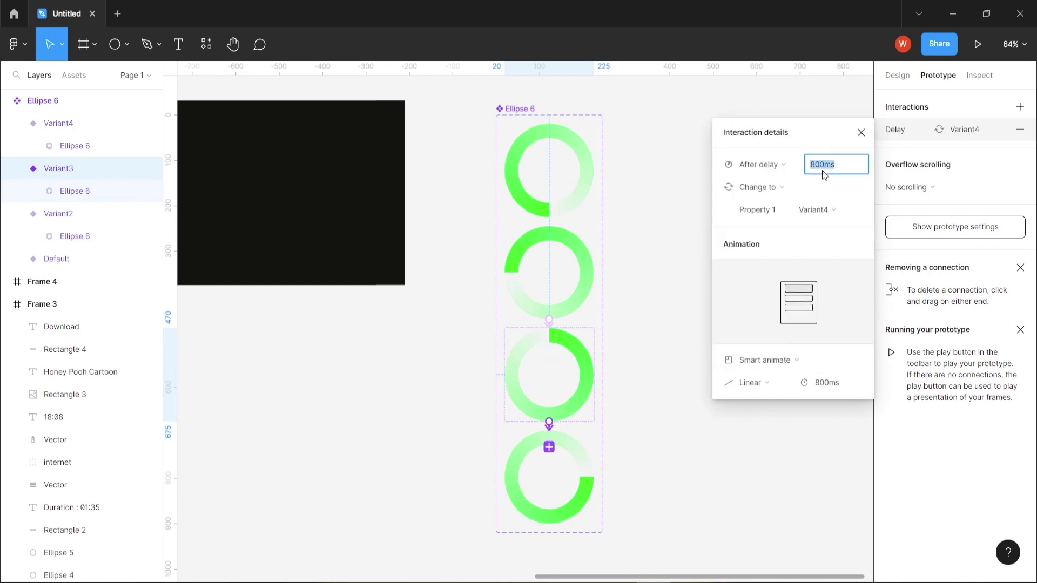
key(Return)
- Connect Variant4 back to the Default variant with an interaction triggered after a 1 ms delay
click(574, 452)
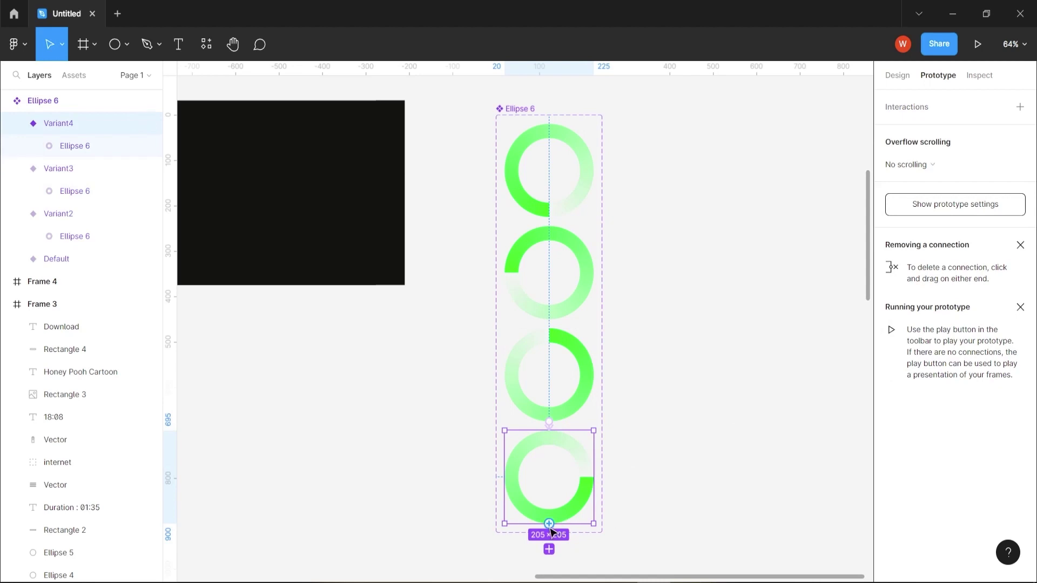
drag(548, 524, 594, 210)
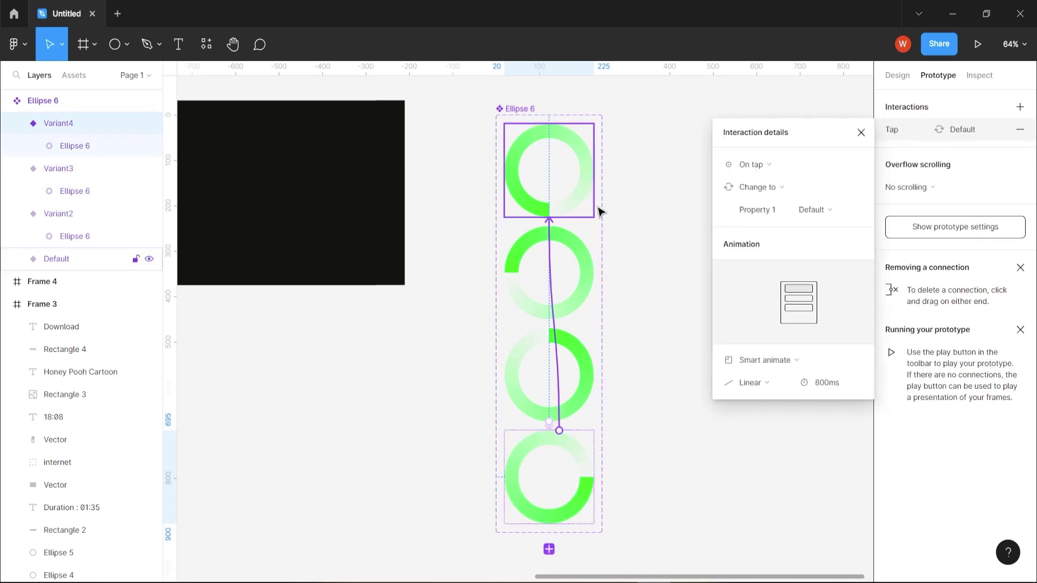
click(788, 166)
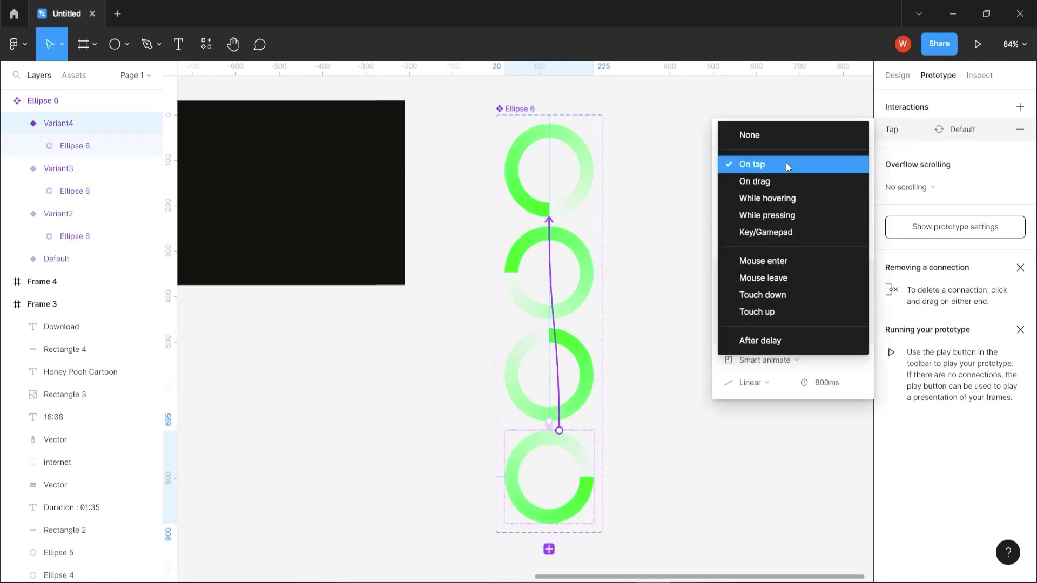
click(800, 346)
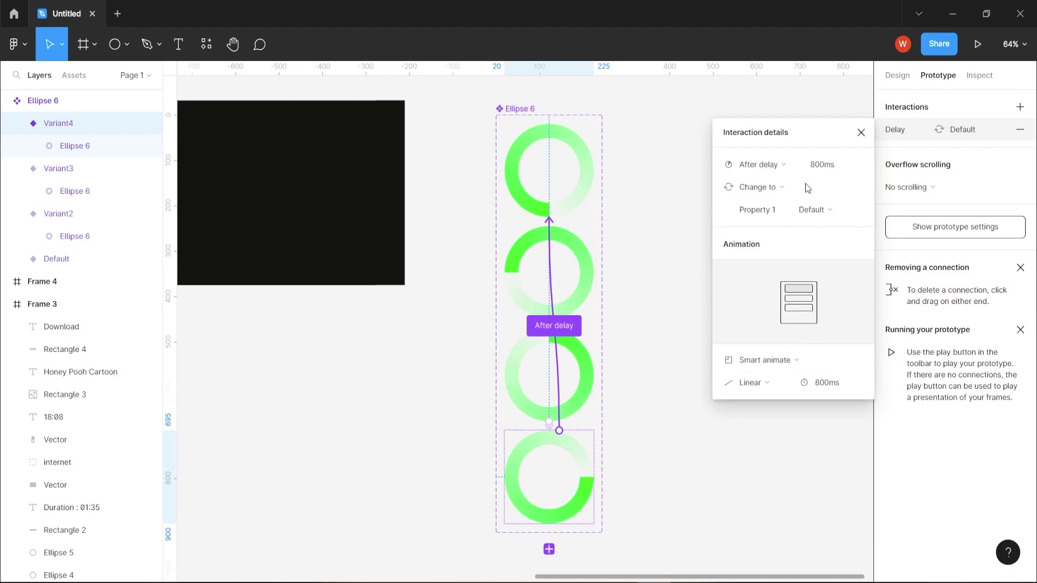
click(834, 168)
text(1)
key(Return)
key(Escape)
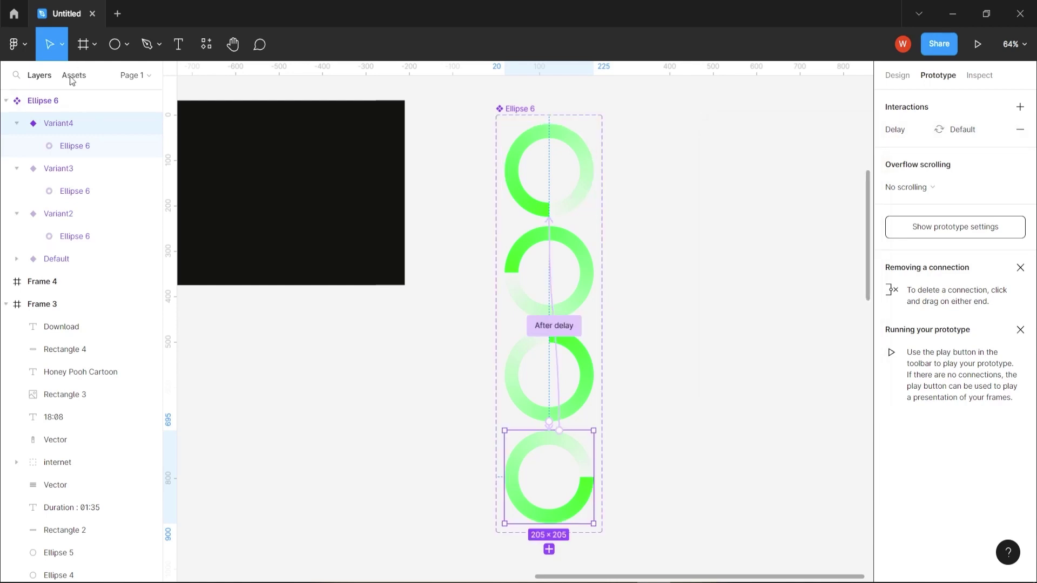
- Place an instance of the Ellipse 6 component in the iPhone 8 - 1 frame, centred horizontally at about X 85, Y 231
click(73, 79)
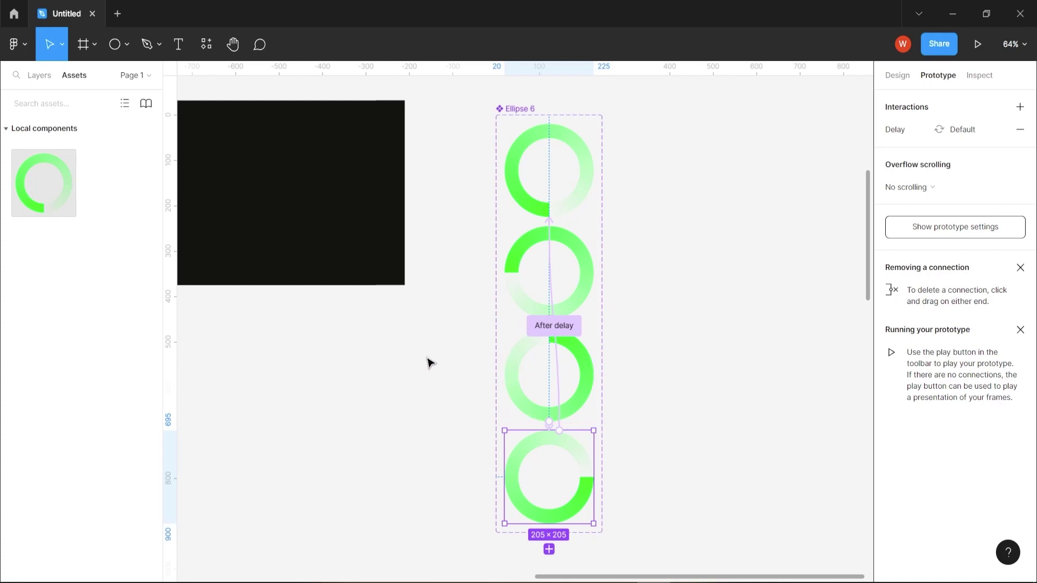
scroll(380, 350, down, 3)
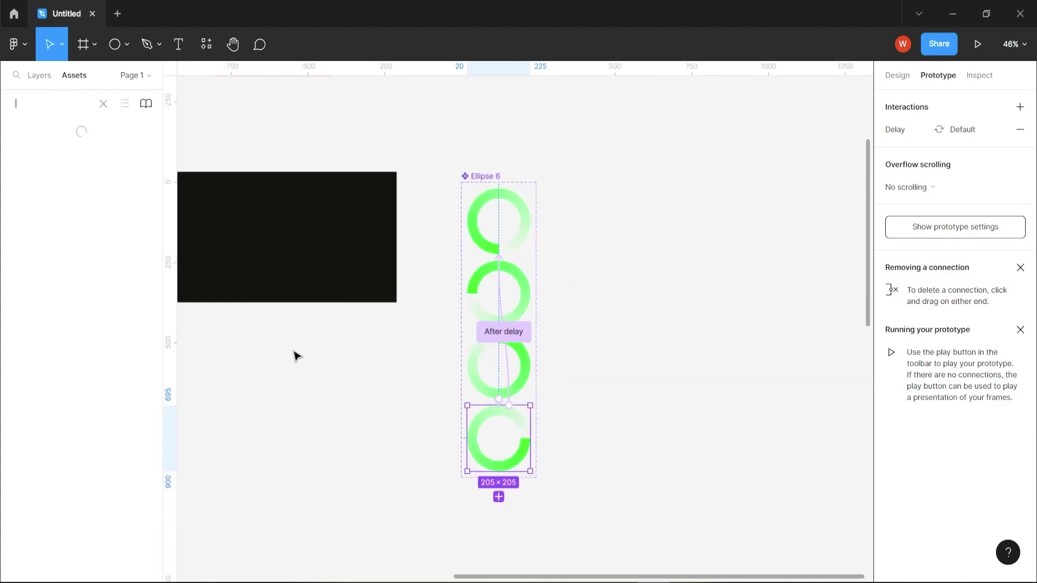
drag(413, 398, 461, 415)
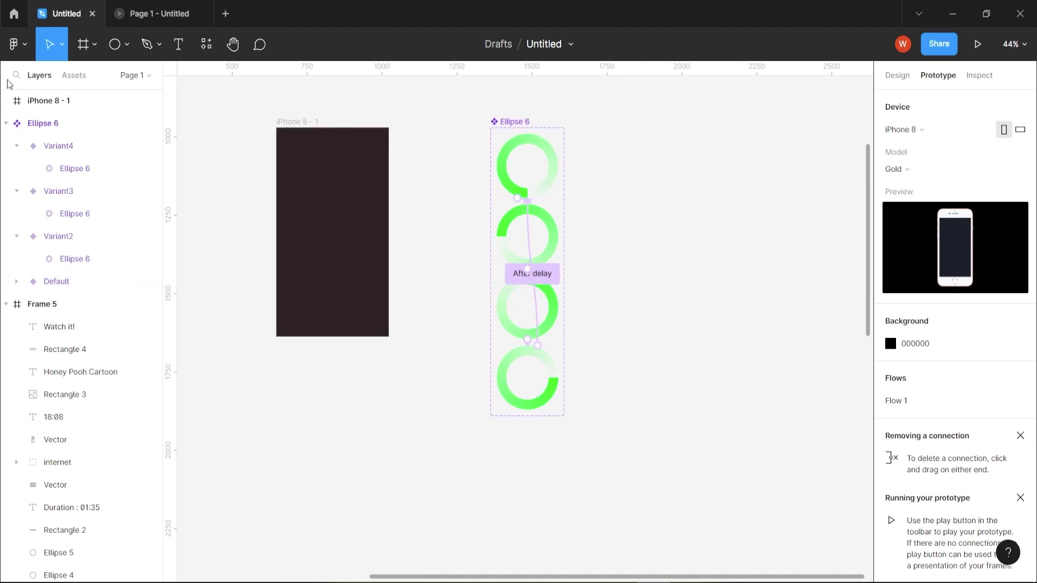
click(81, 85)
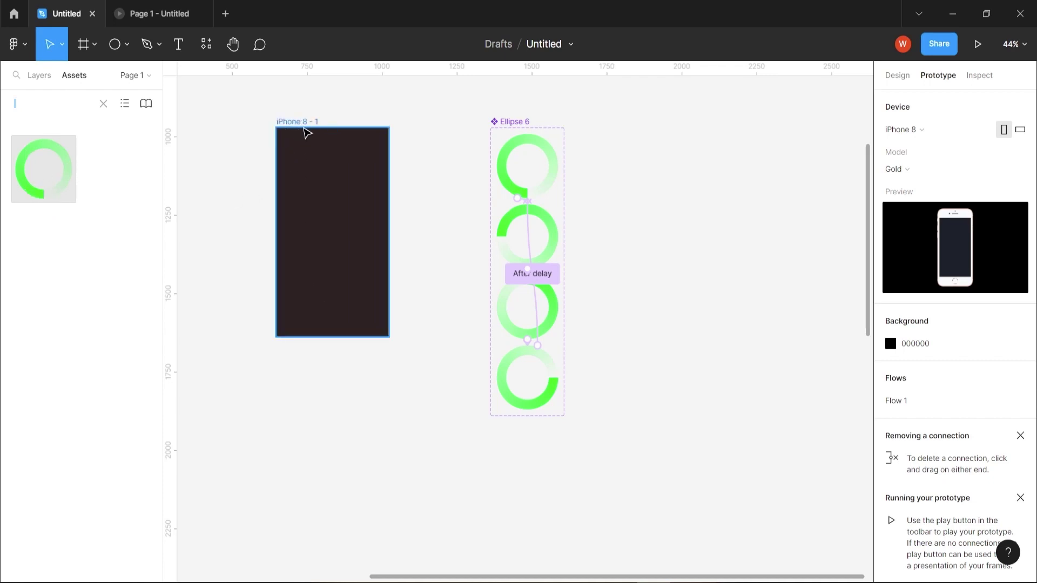
mouse_move(324, 245)
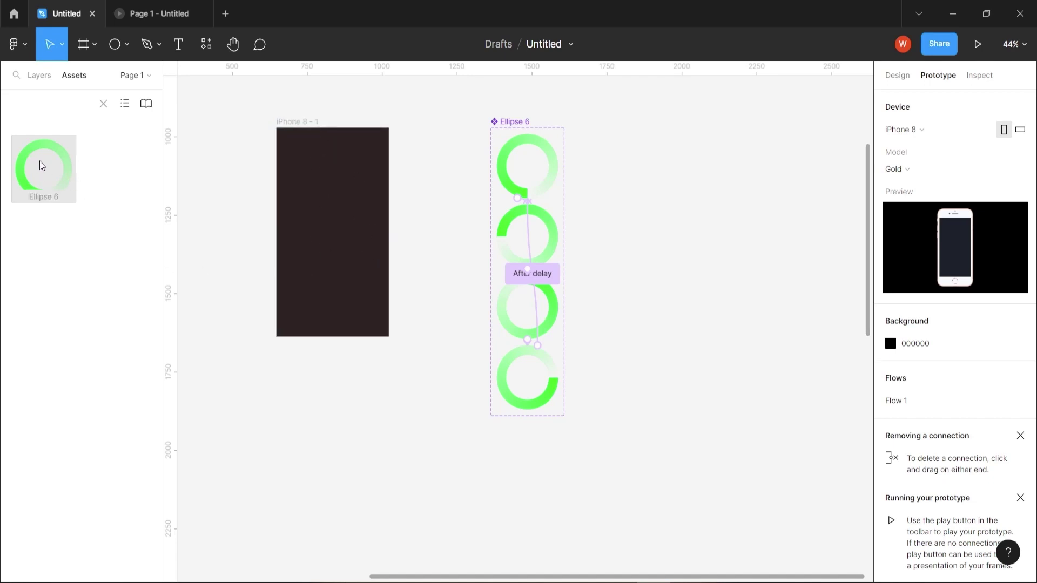
drag(43, 166, 338, 229)
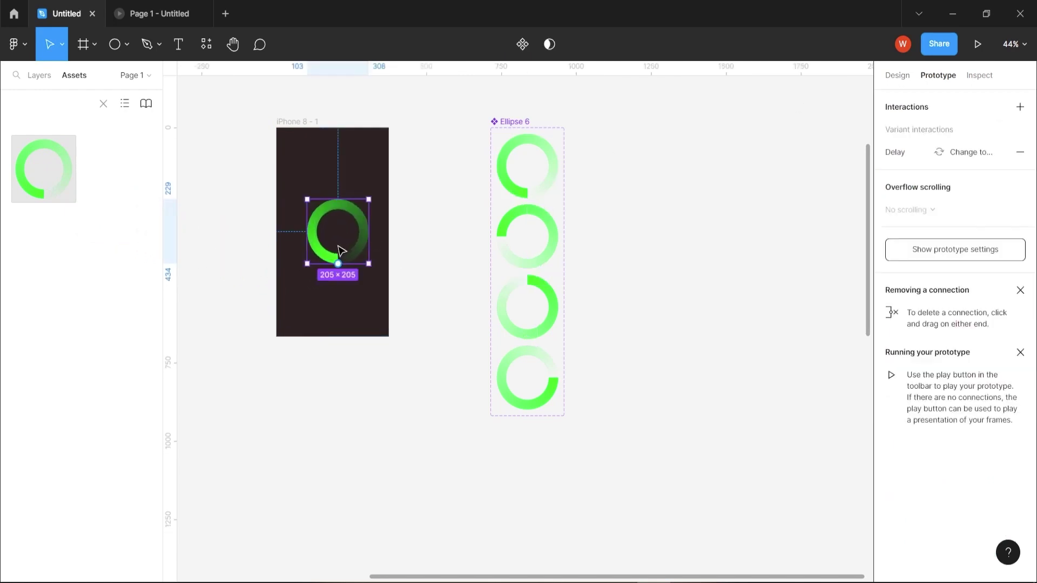
drag(338, 245, 333, 244)
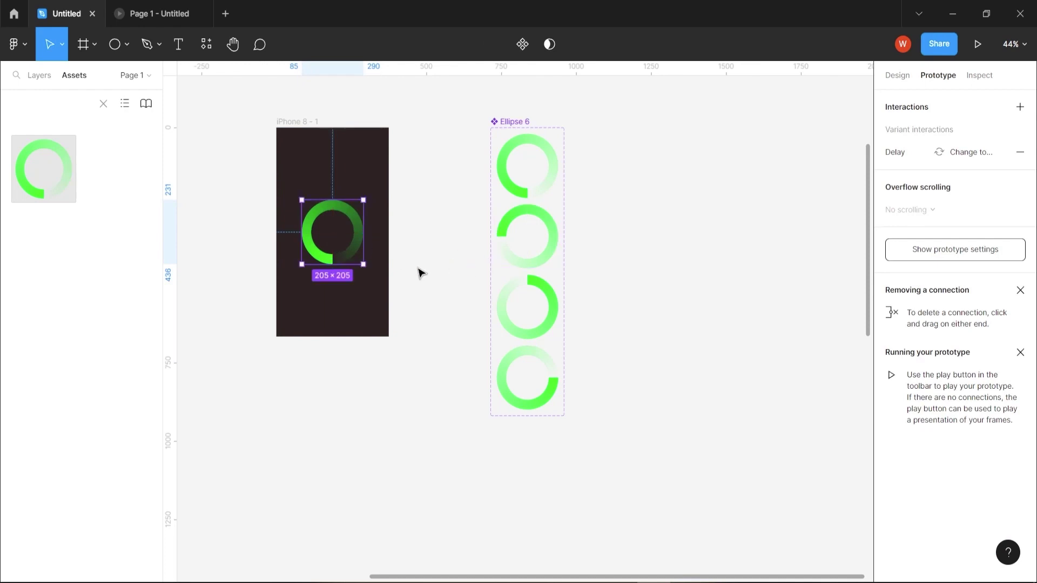
- Preview the iPhone 8 - 1 frame as a running prototype to check the spinner animation, and close the preview
click(299, 135)
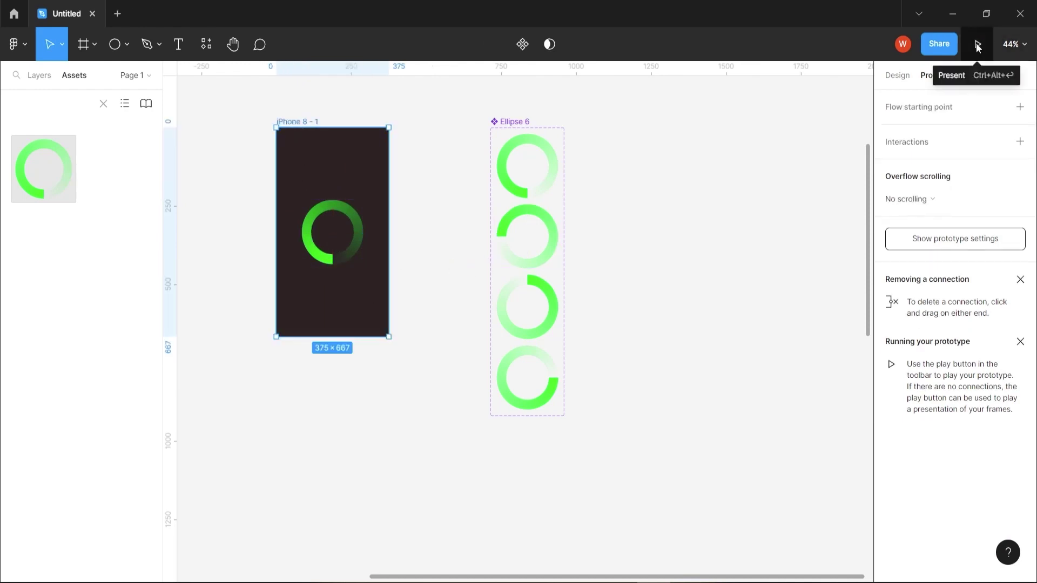
click(976, 45)
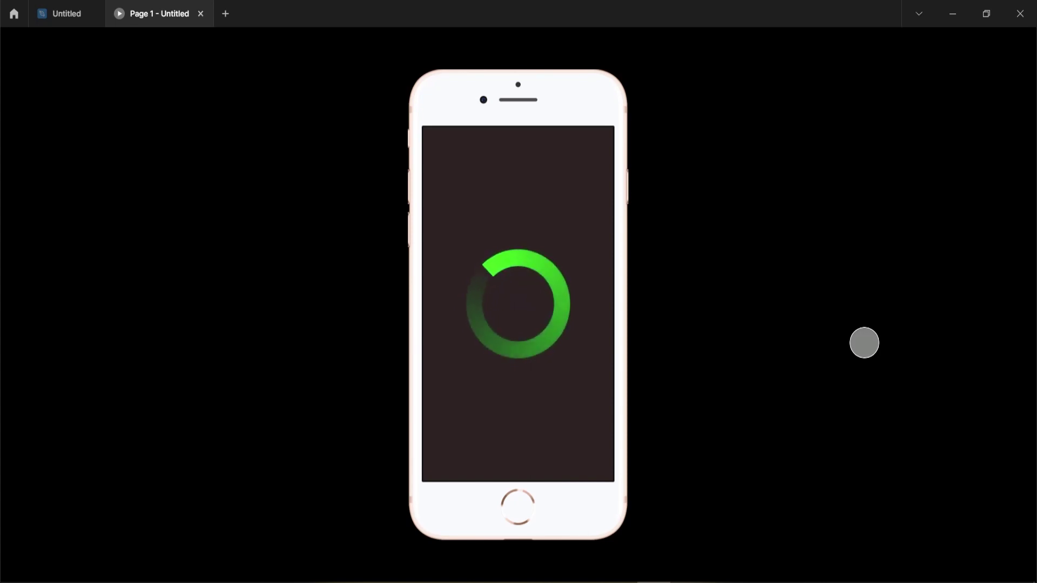
click(200, 13)
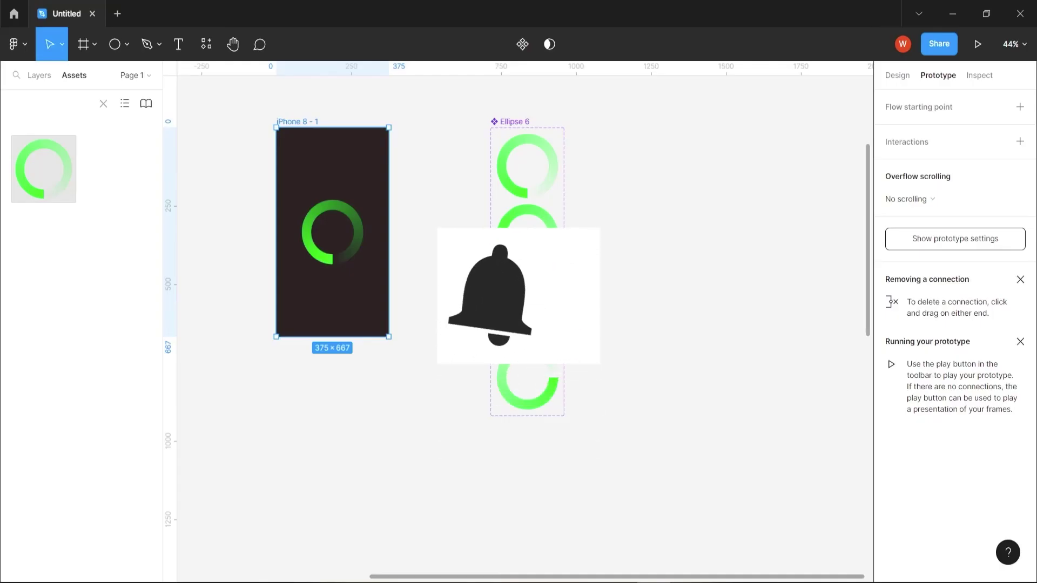
- Place an instance of the Ellipse 6 component in Frame 3 below the duration text and scale it to about 160 × 160
scroll(413, 220, up, 3)
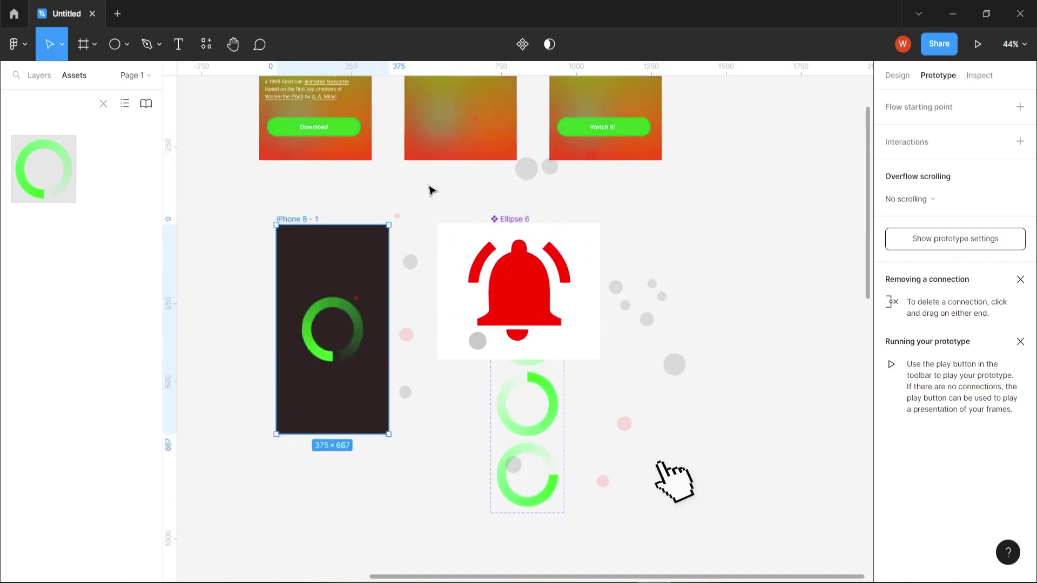
scroll(431, 190, up, 5)
ctrl+scroll(236, 163, up, 3)
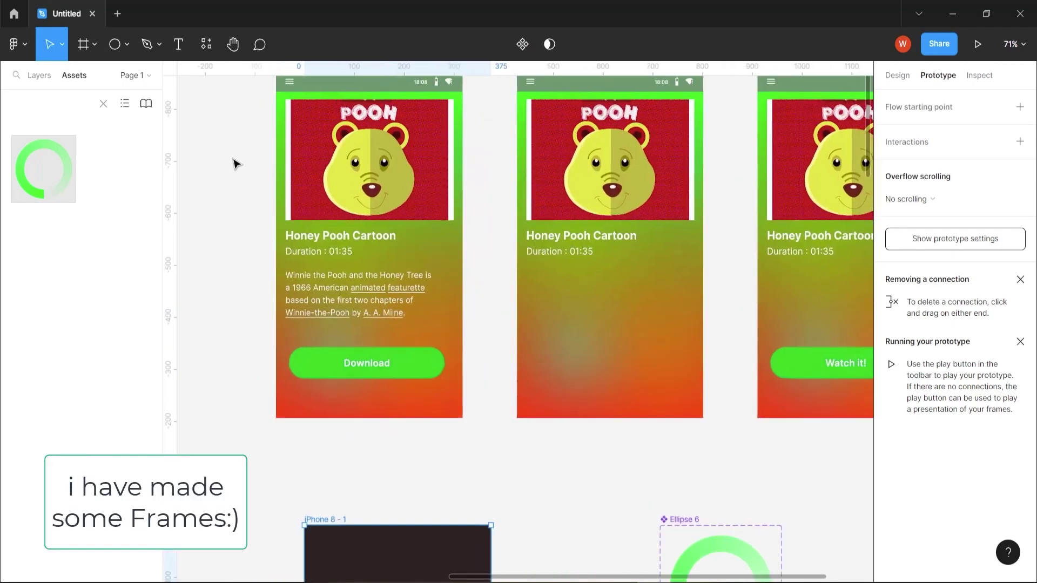
scroll(205, 243, up, 2)
ctrl+scroll(160, 202, up, 1)
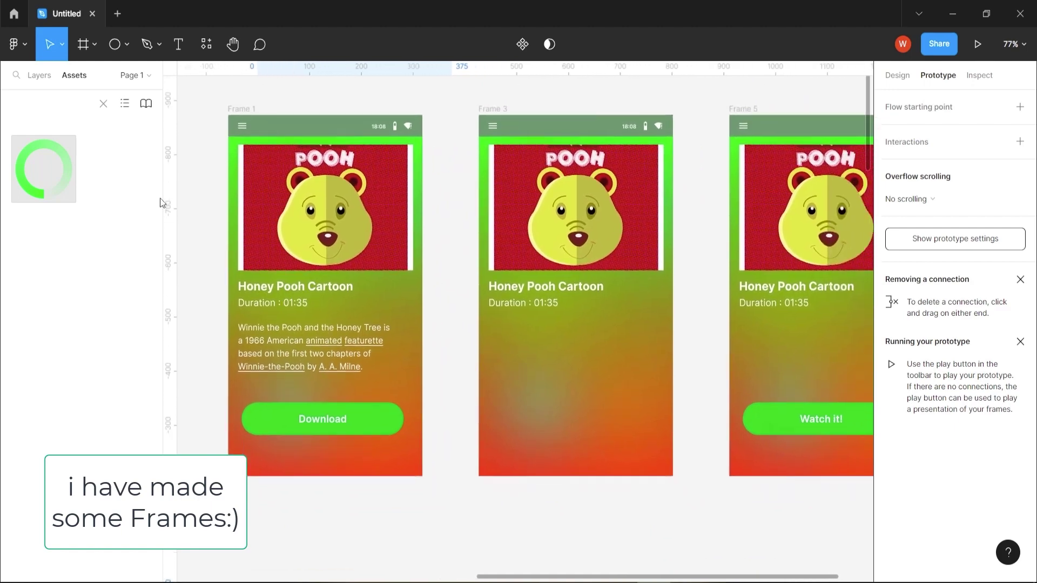
click(200, 183)
scroll(200, 184, down, 1)
mouse_move(336, 353)
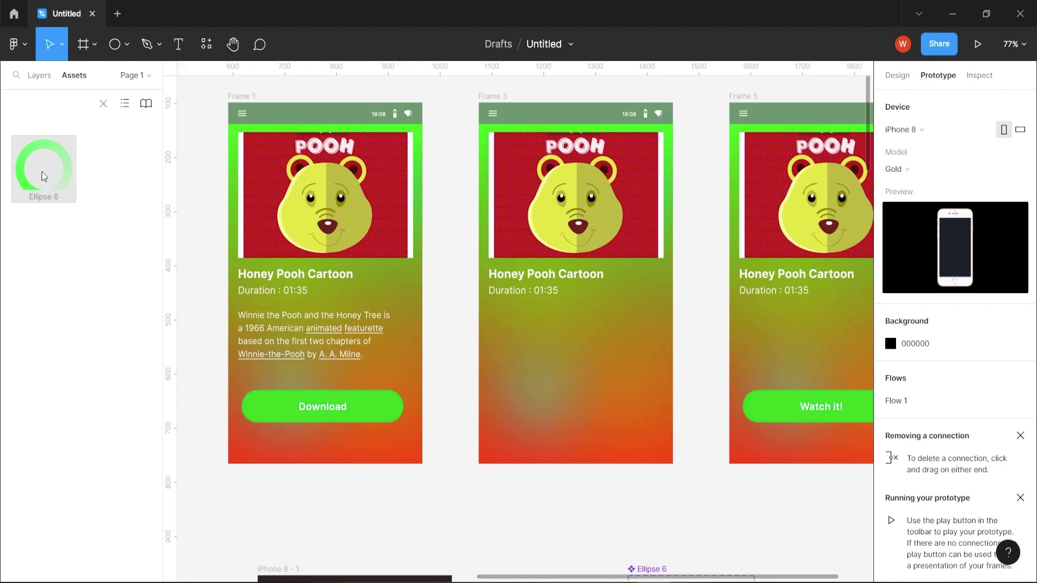
drag(44, 176, 574, 365)
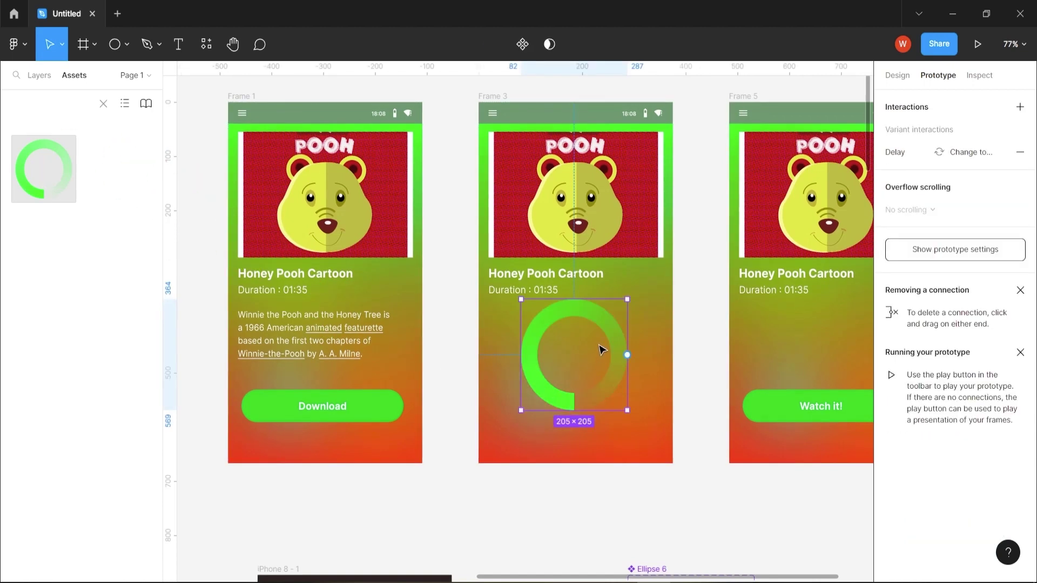
drag(629, 297, 605, 324)
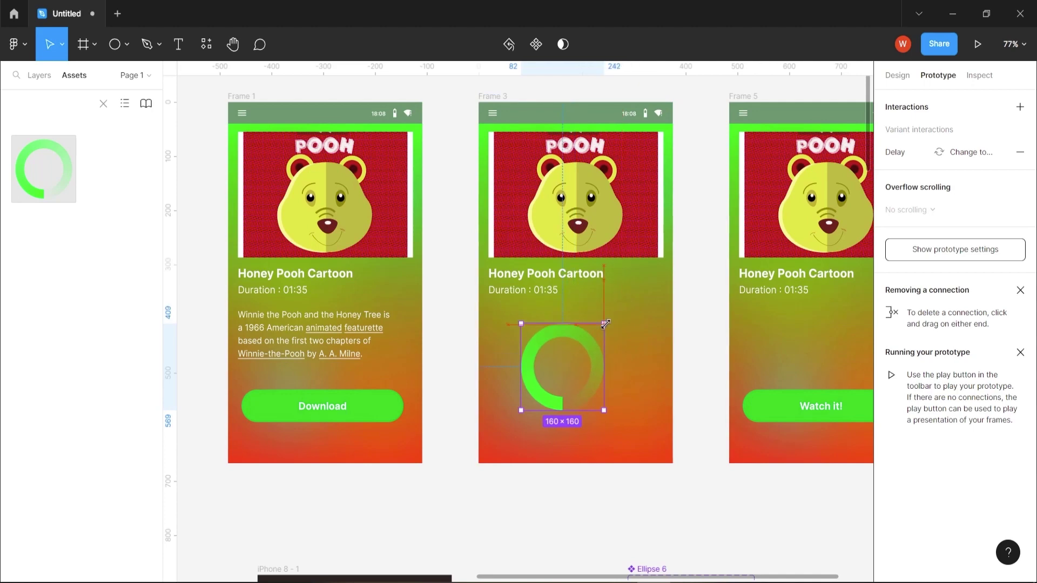
- Centre the spinner instance horizontally in Frame 3, at about X 108, Y 419
drag(586, 379, 599, 384)
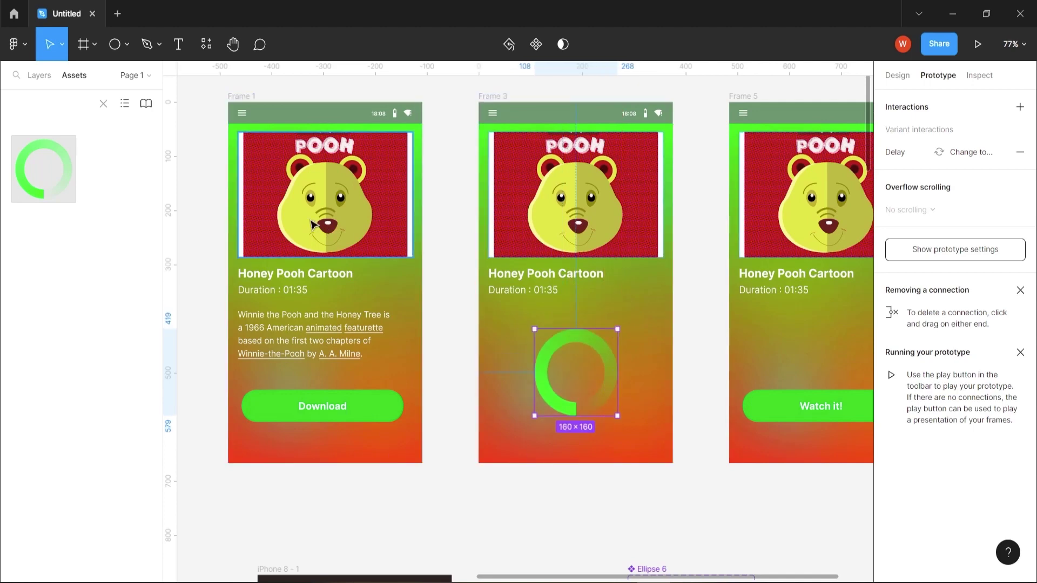
- Connect Frame 1 to Frame 3 with an On tap, Navigate to interaction using Smart animate, Ease out, 800 ms
click(242, 98)
scroll(432, 475, down, 3)
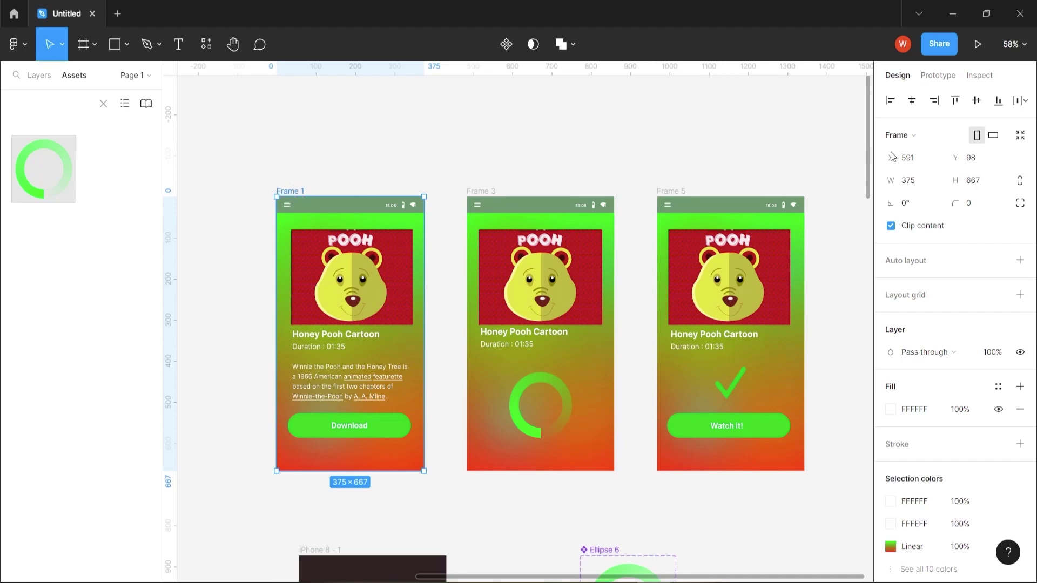
click(940, 76)
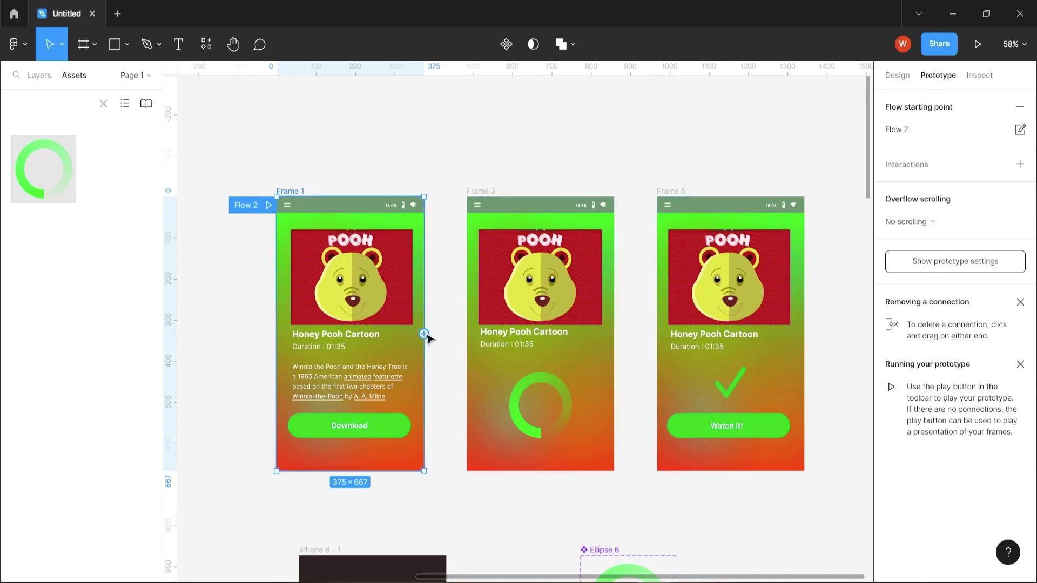
drag(424, 333, 472, 346)
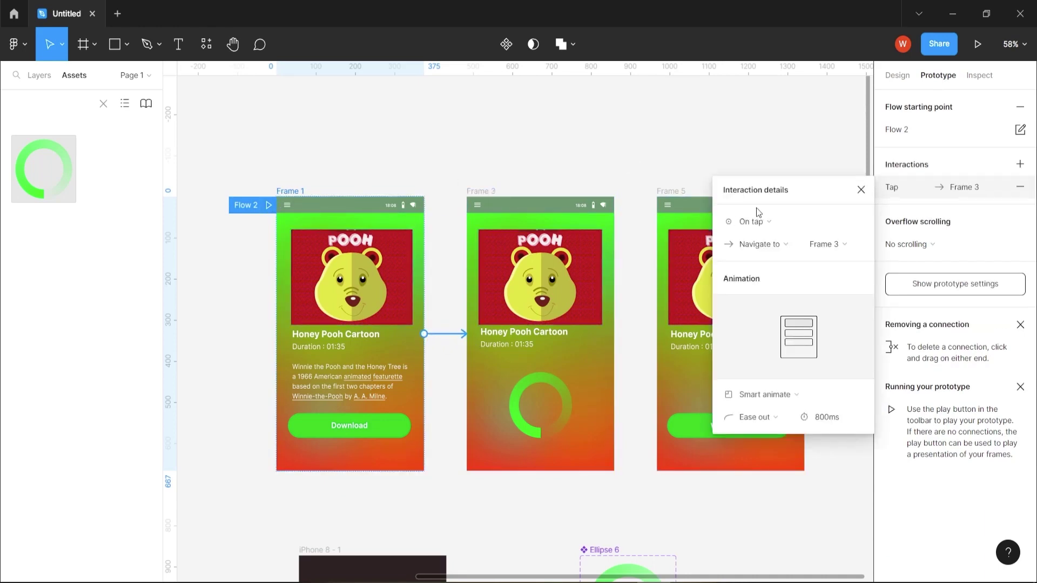
click(786, 219)
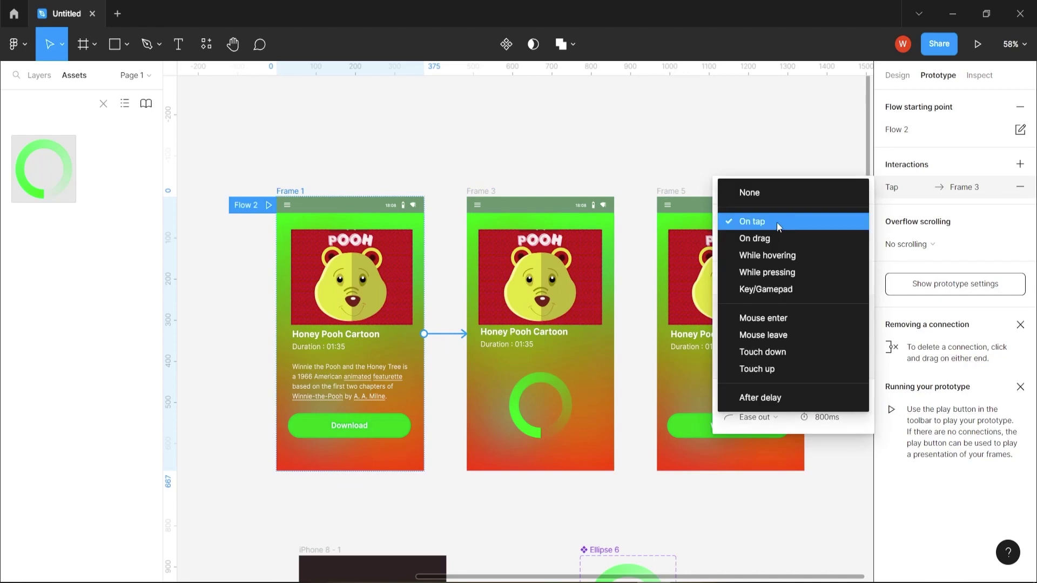
click(776, 222)
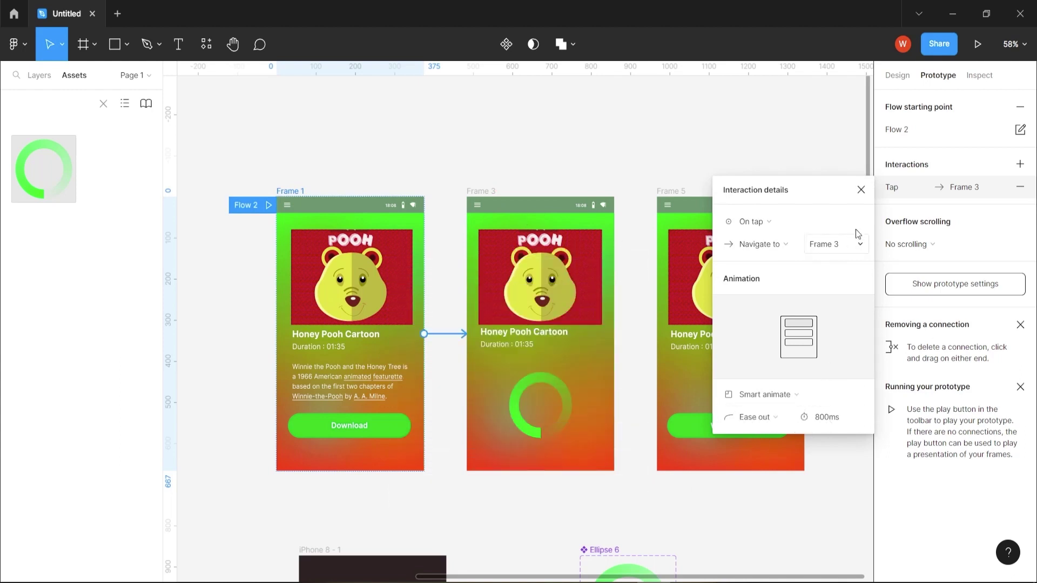
click(861, 189)
- Connect Frame 3 to Frame 5 with an On tap, Navigate to interaction using Smart animate, Ease out, 800 ms
click(489, 196)
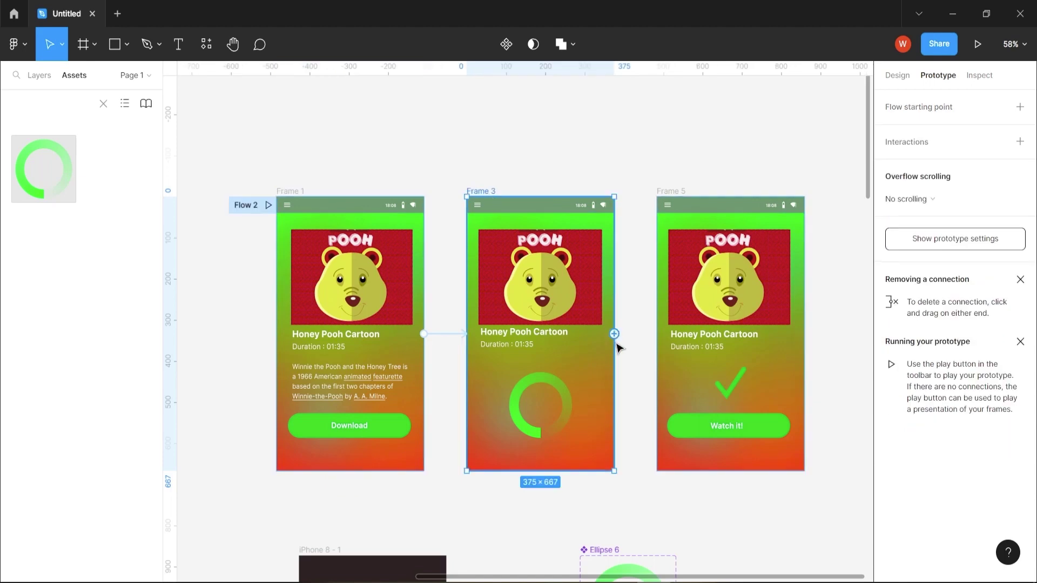
drag(614, 333, 664, 344)
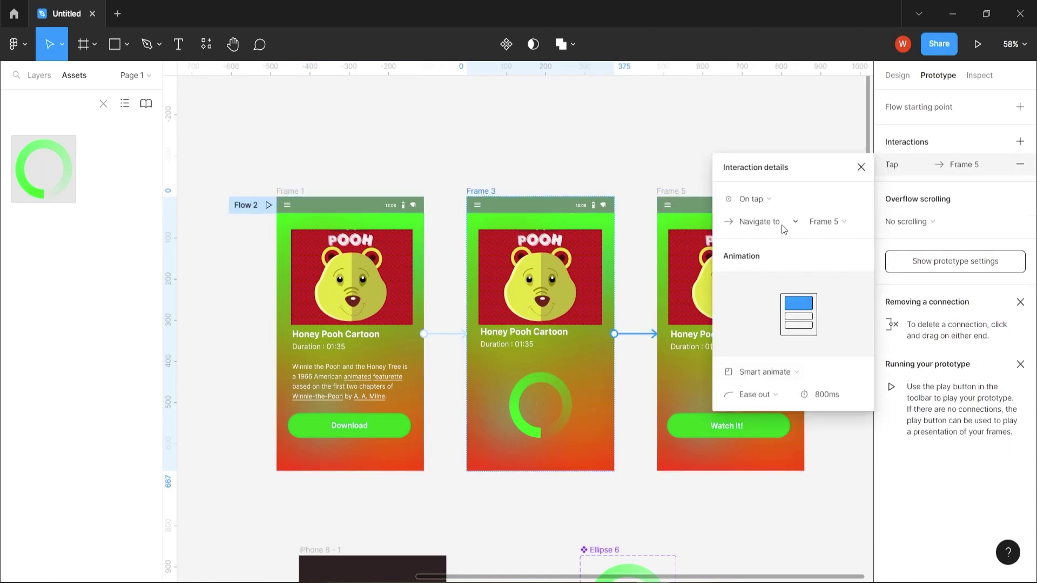
click(784, 201)
click(783, 199)
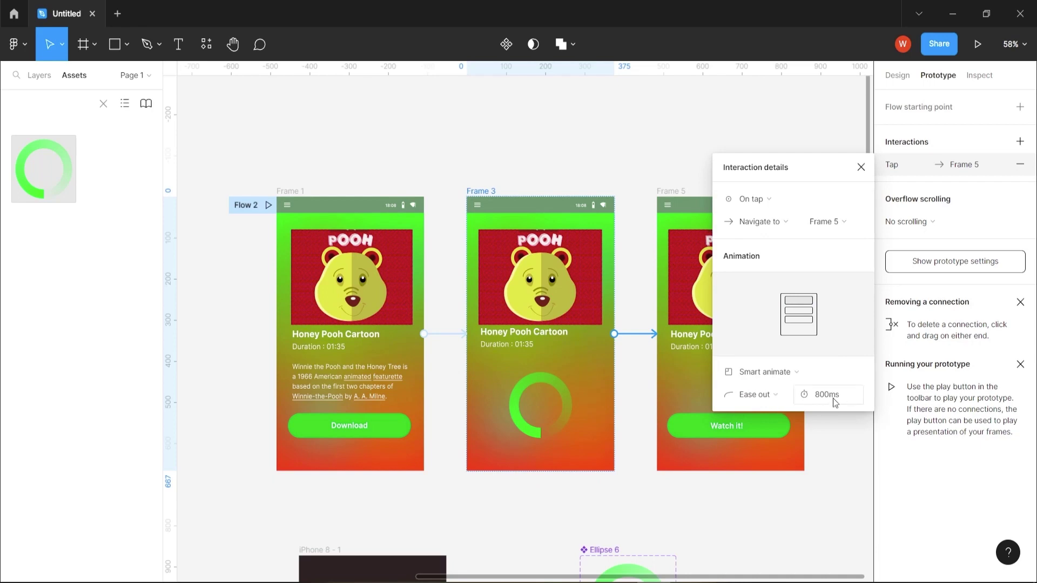
key(Escape)
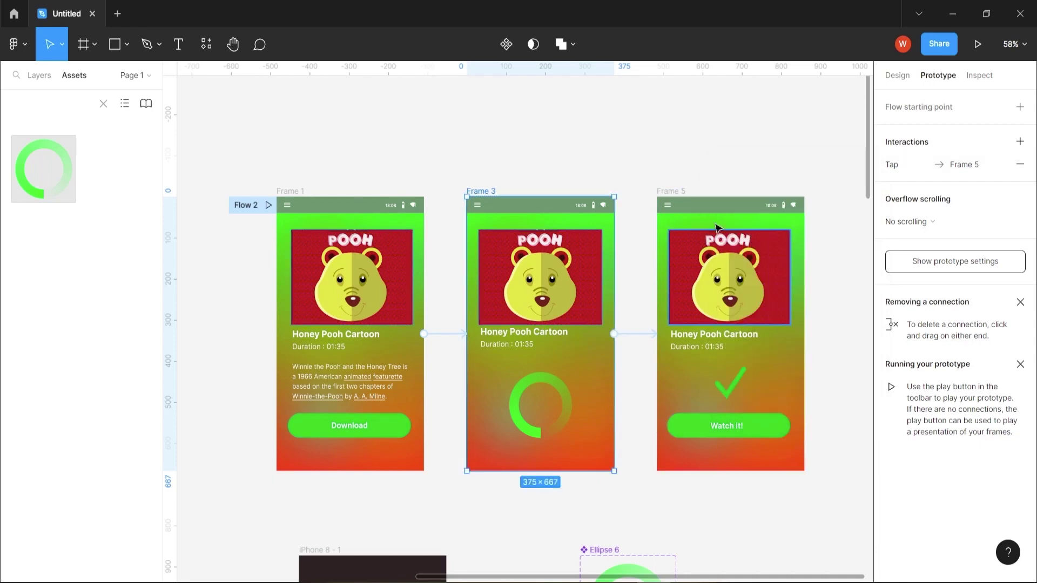
- Connect Frame 5 back to Frame 1 with an On tap, Navigate to interaction using Smart animate, Ease out, 800 ms
click(675, 192)
mouse_move(804, 335)
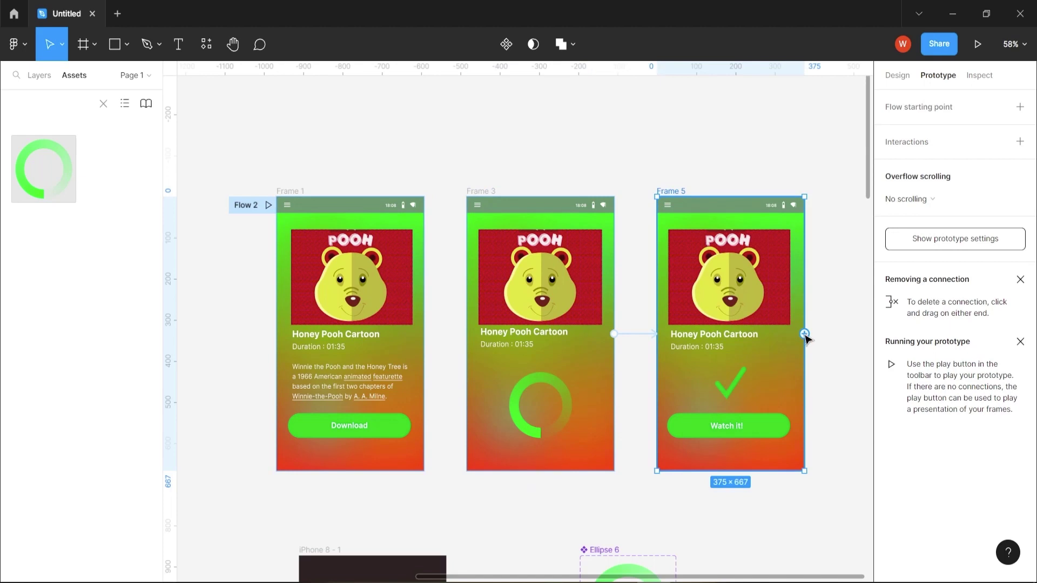
drag(805, 334, 420, 353)
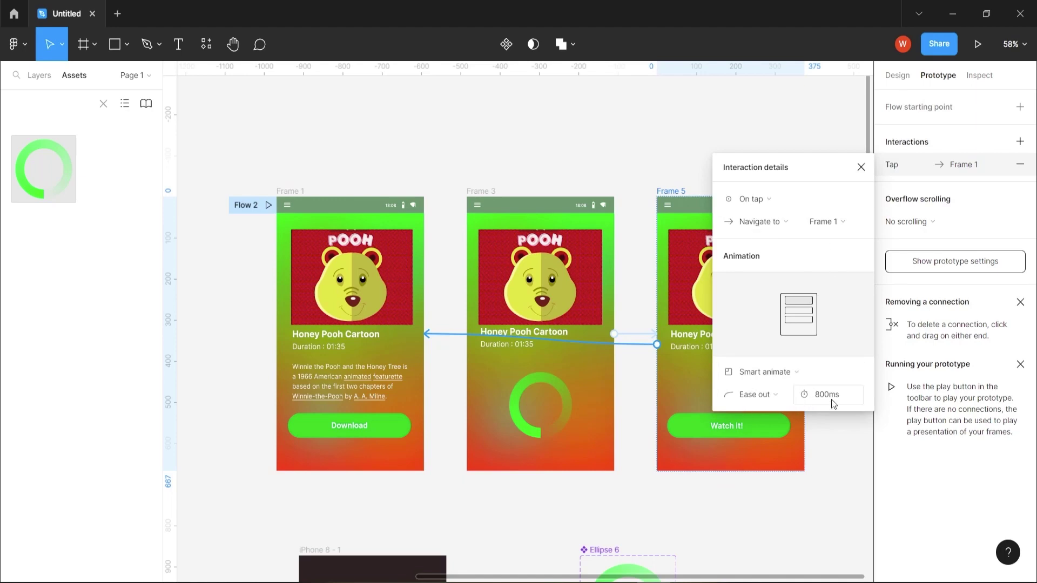
click(861, 167)
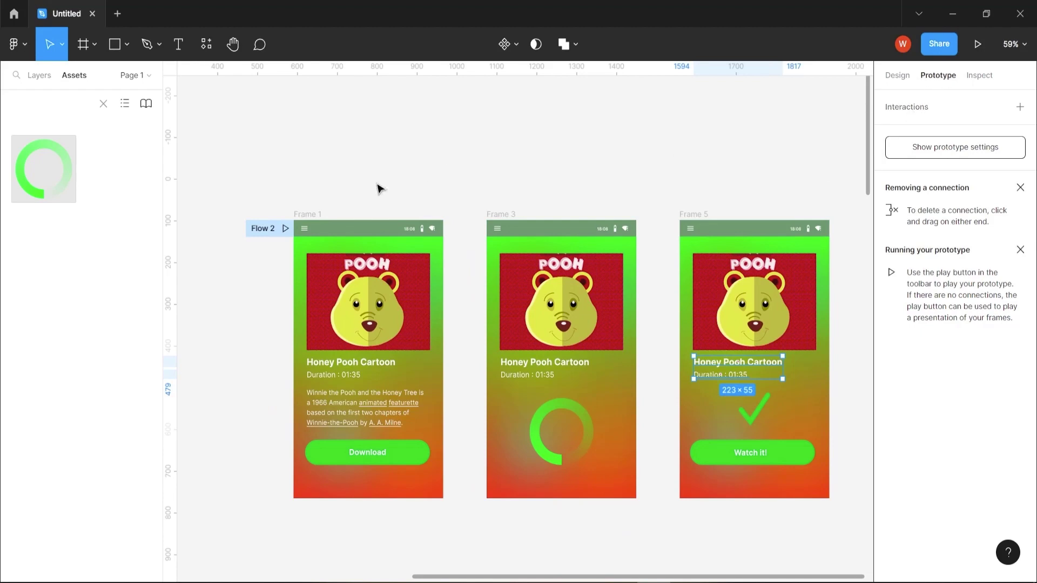
- Run the Flow 2 prototype from Frame 1 and trigger the Download button to check the transition to the spinner screen
click(317, 216)
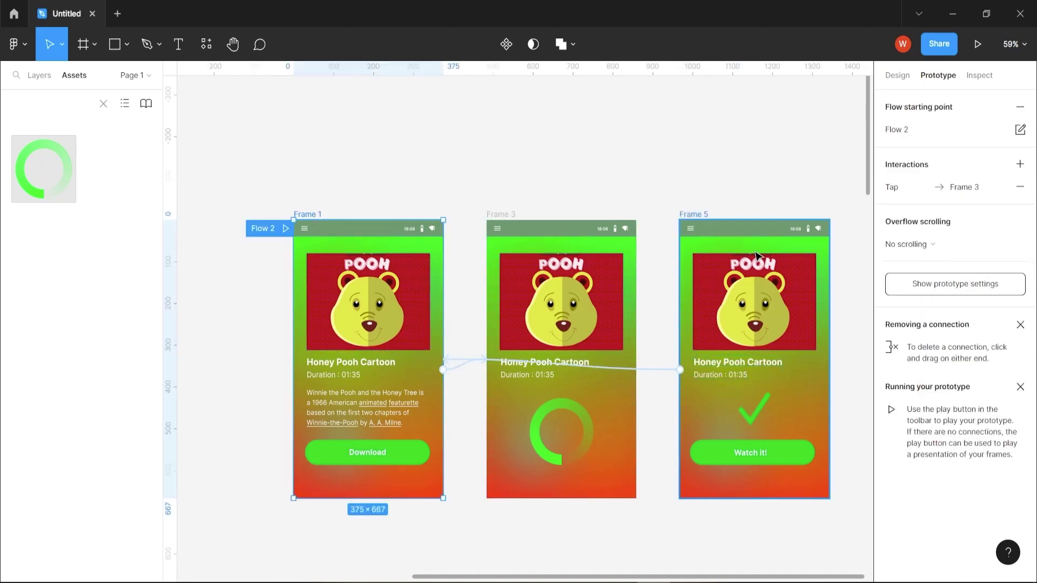
click(977, 43)
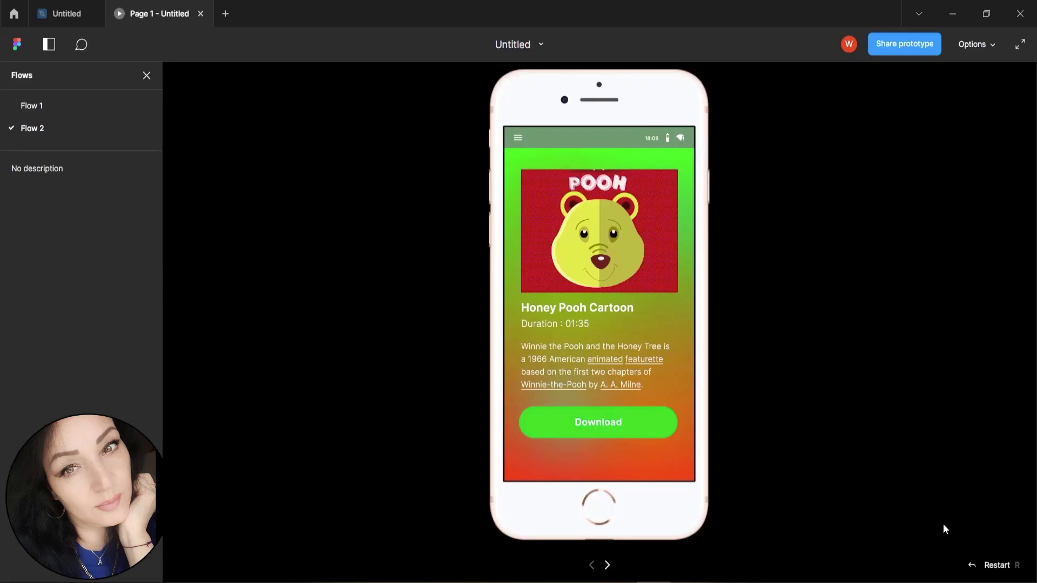
click(599, 429)
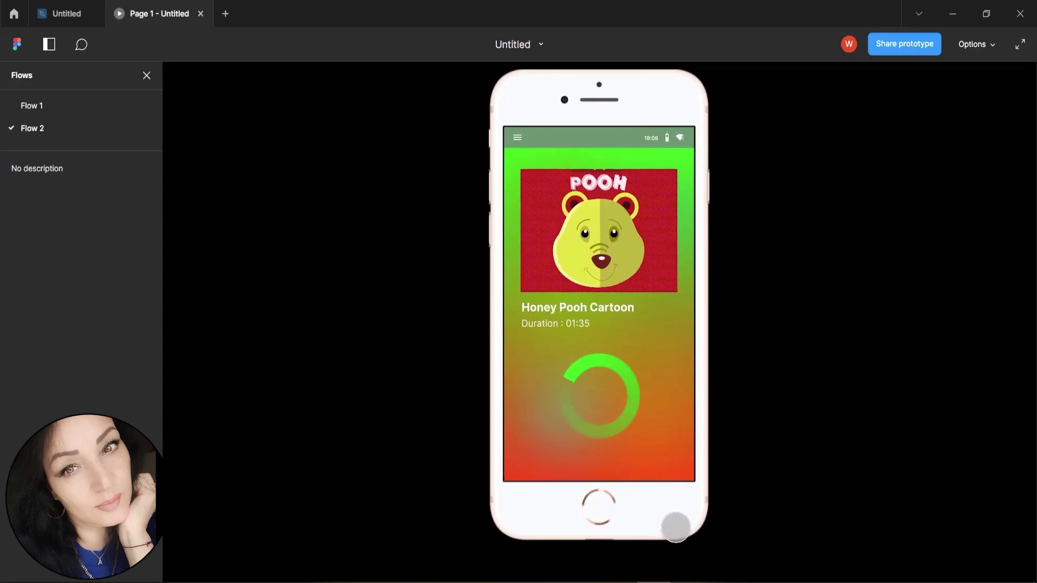